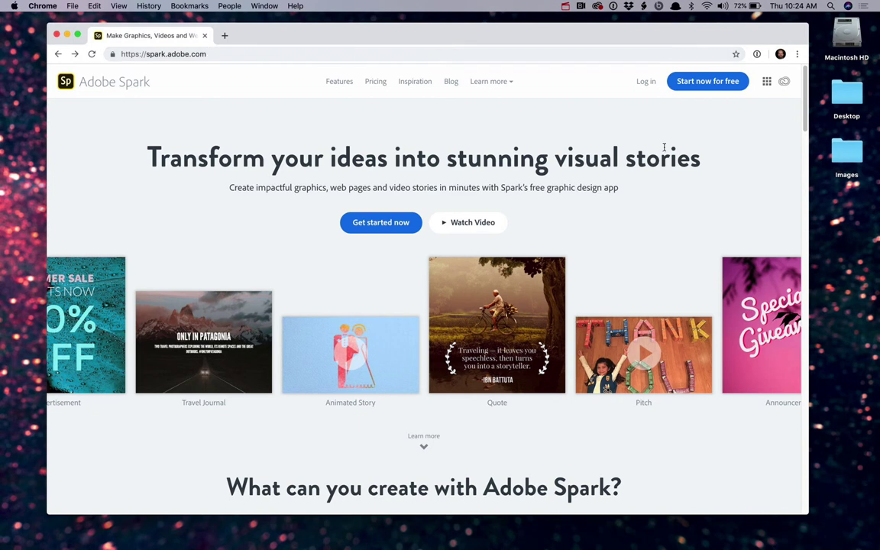
# Sign in to Adobe Spark with an Adobe ID and password, declining the 1Password save prompt.
pyautogui.click(646, 83)
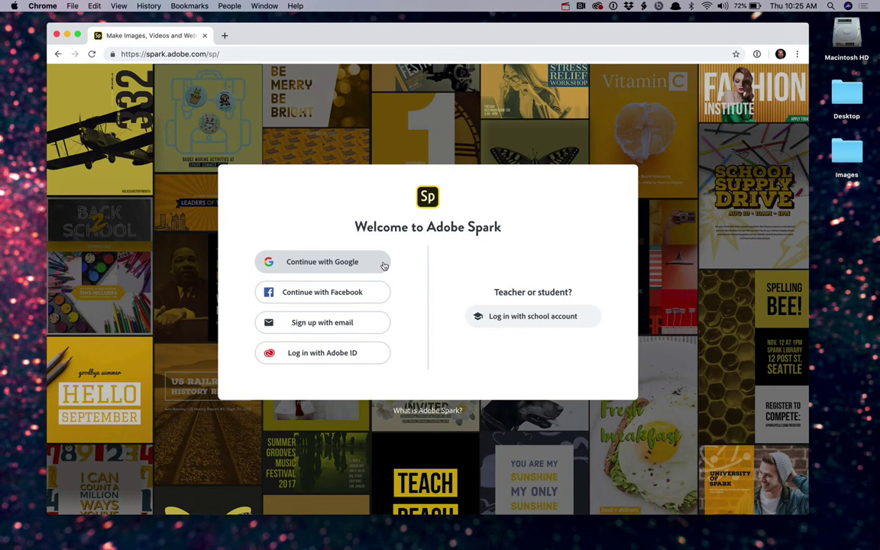
pyautogui.click(353, 356)
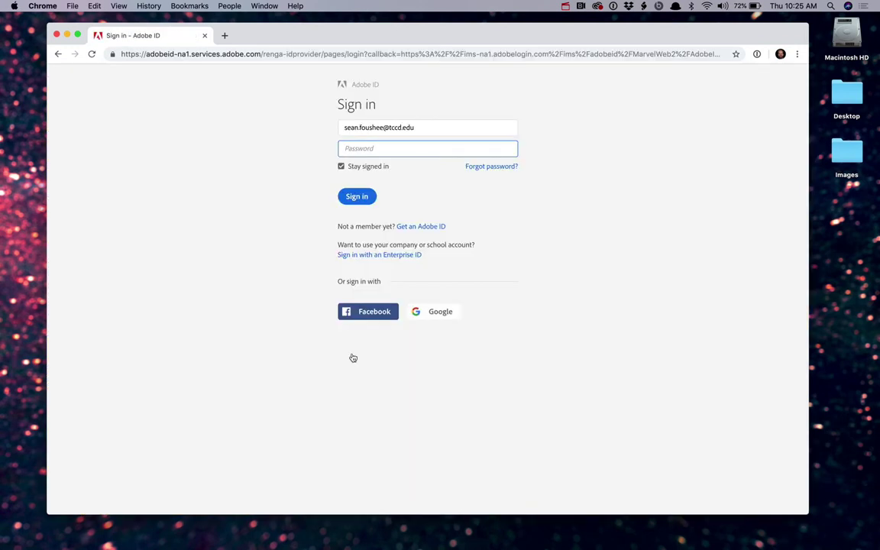
pyautogui.write('••••••••')
pyautogui.press('Return')
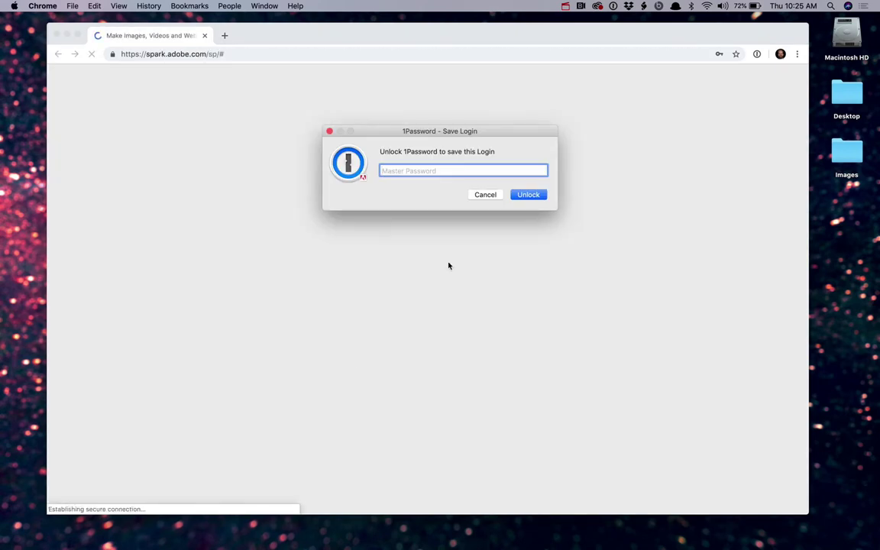
pyautogui.click(489, 195)
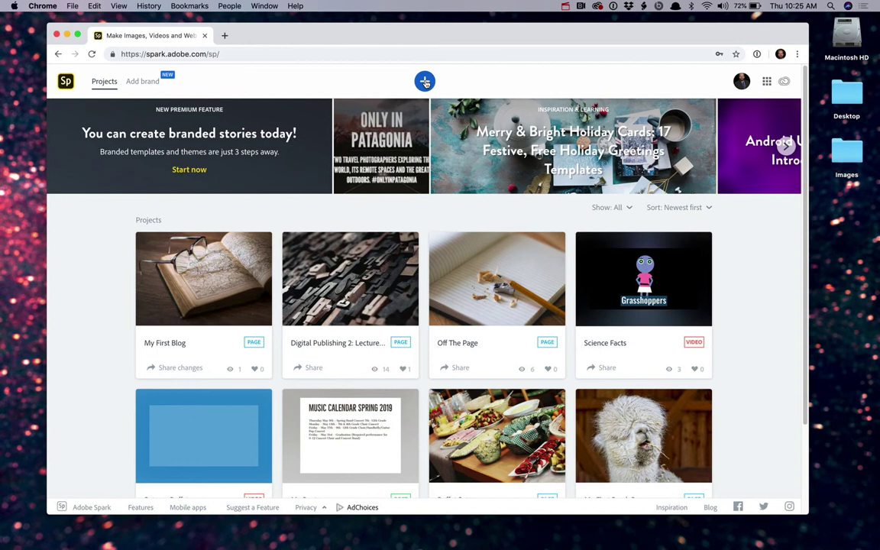
# Start a new project, filter templates to Web Page, and browse to the Teach and study collection.
pyautogui.click(425, 81)
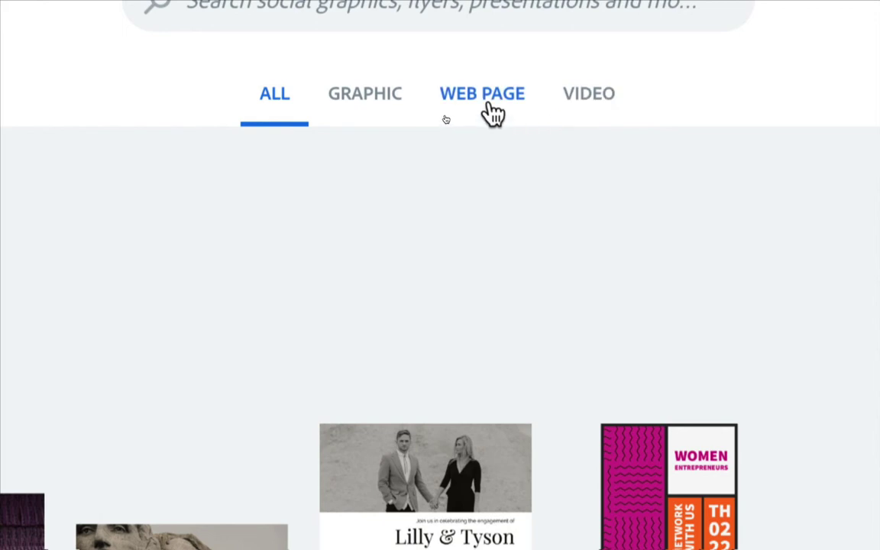
pyautogui.click(487, 109)
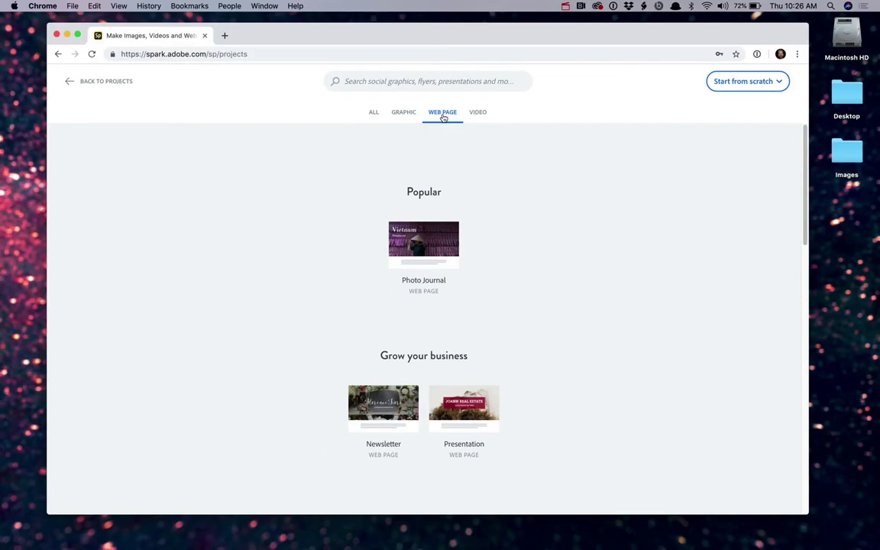
pyautogui.scroll(-5, 526, 303)
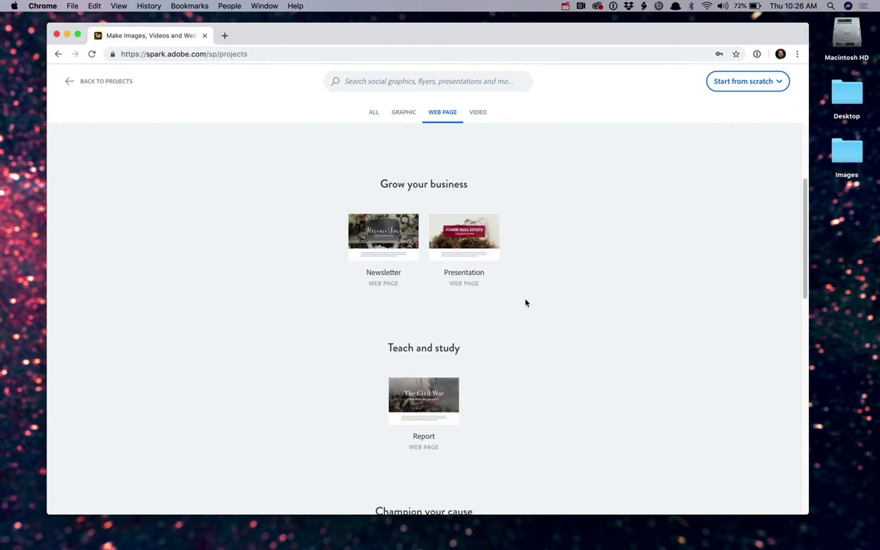
pyautogui.scroll(-3, 526, 303)
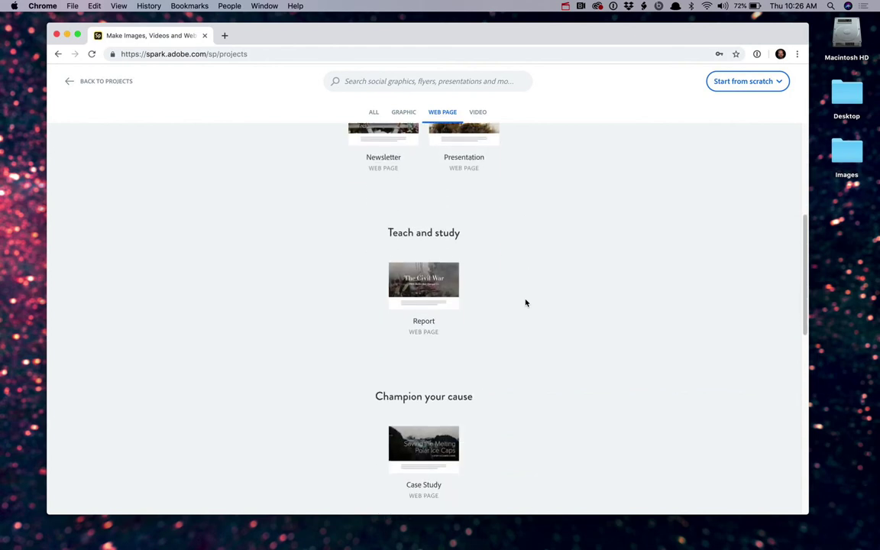
pyautogui.scroll(-3, 526, 302)
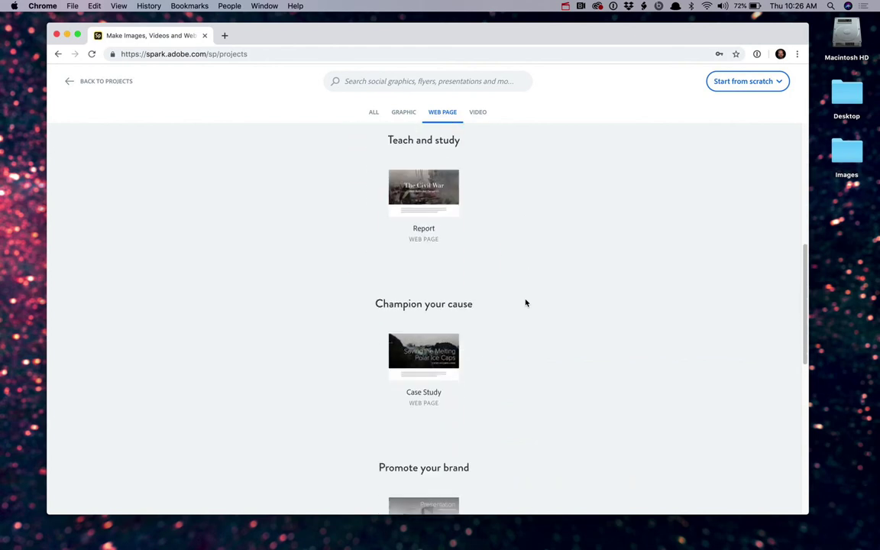
pyautogui.scroll(-13, 526, 303)
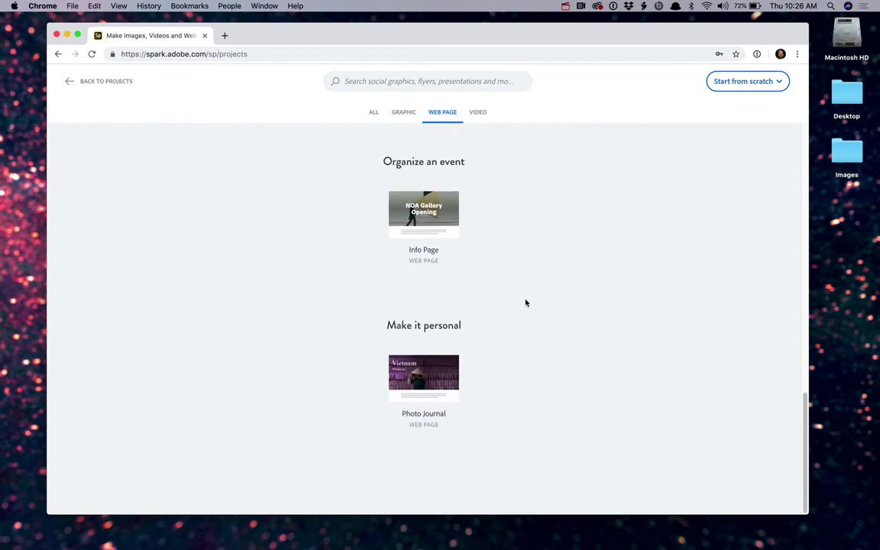
pyautogui.scroll(12, 525, 303)
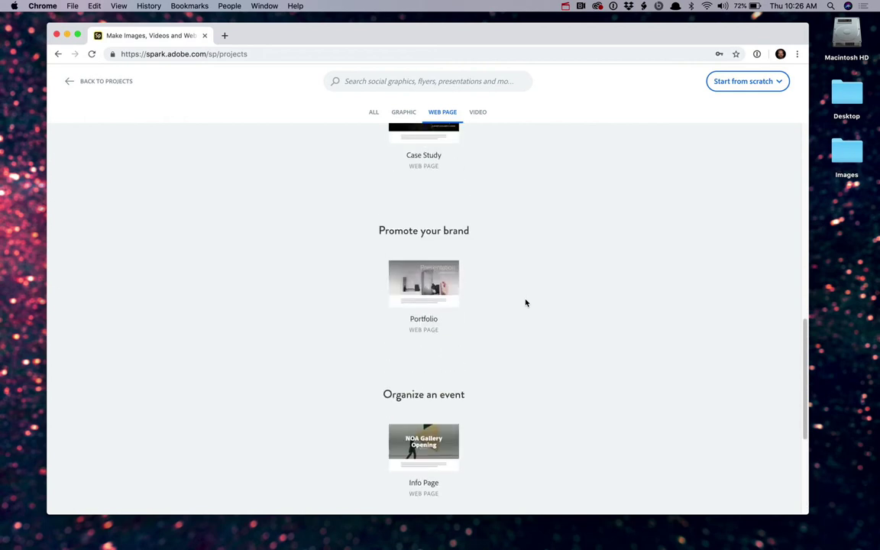
pyautogui.scroll(4, 526, 303)
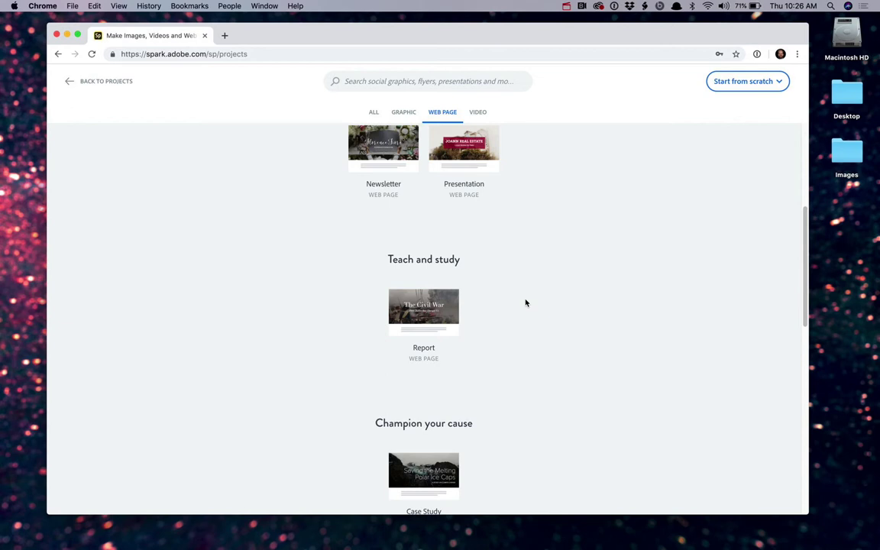
# Create the new page from the Report template and let the Page editor load.
pyautogui.moveTo(424, 316)
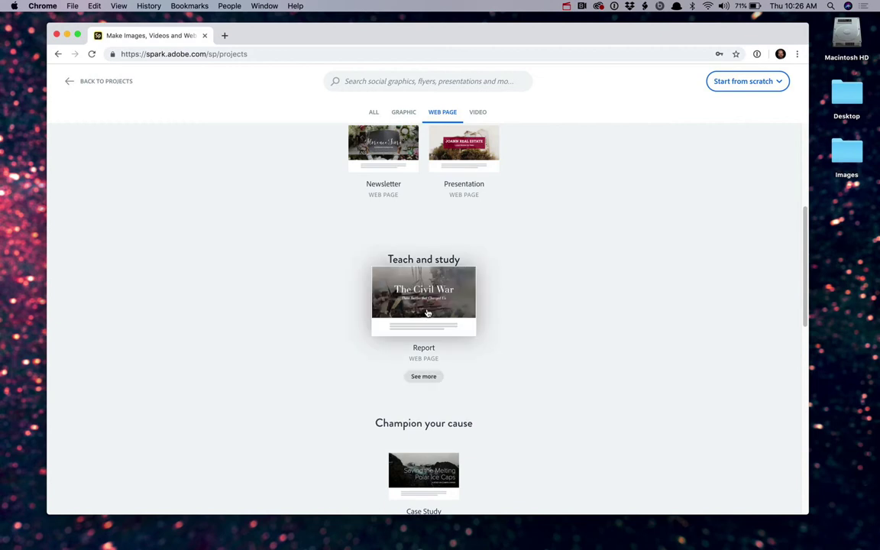
pyautogui.click(424, 316)
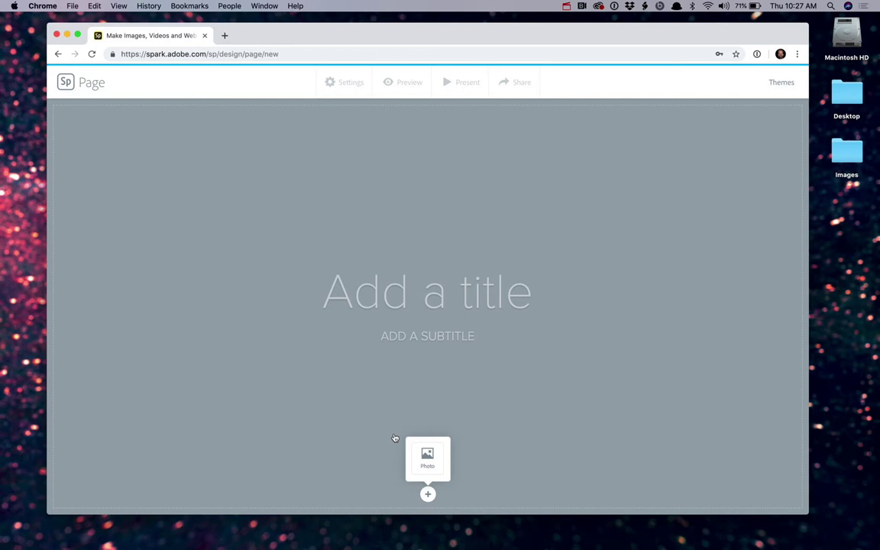
# Title the page '... and the home of the brave.' with subtitle 'HISTORICAL BACKGROUND OF FRANCIS SCOTT KEY'S DEFENCE OF FORT M'HENRY'.
pyautogui.click(396, 297)
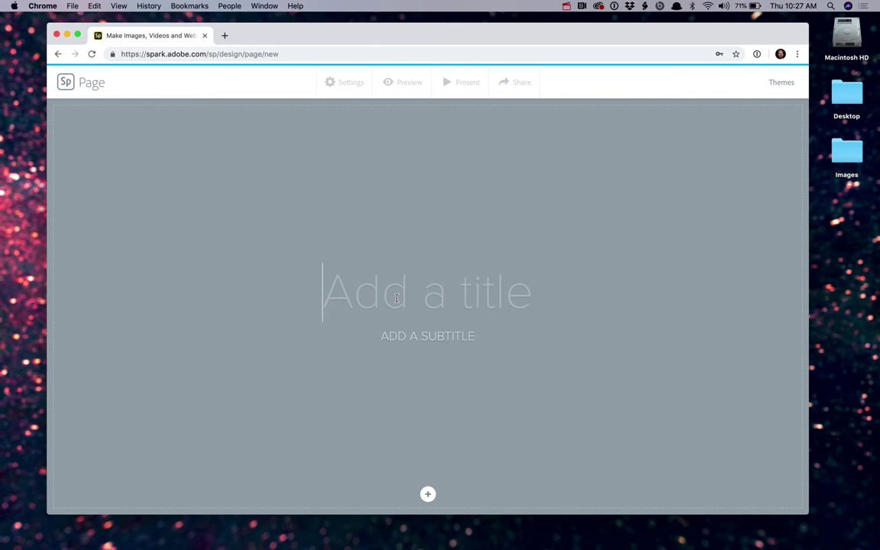
pyautogui.write('... and ')
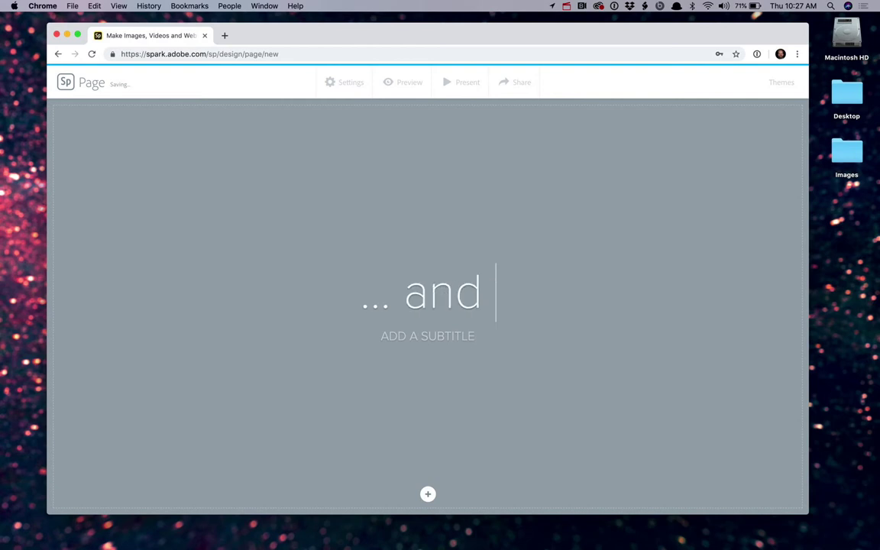
pyautogui.write('the home of the b')
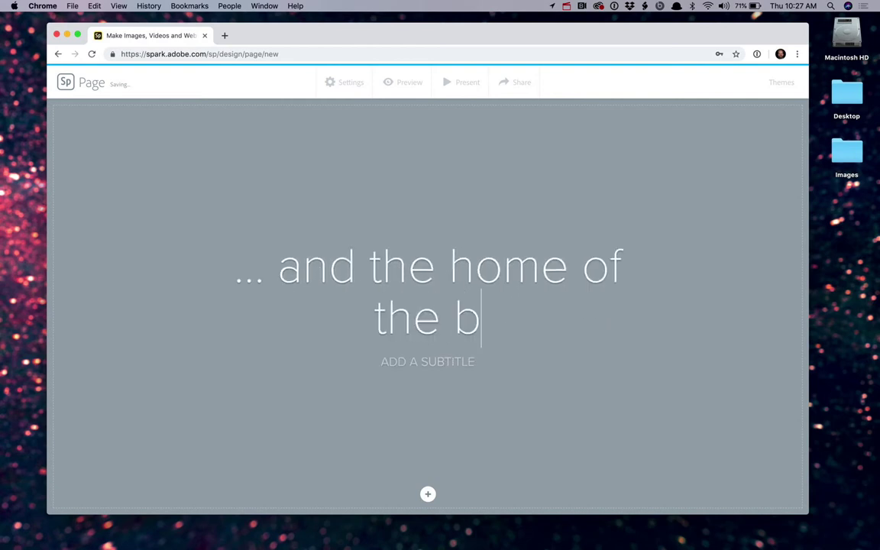
pyautogui.write('rave.')
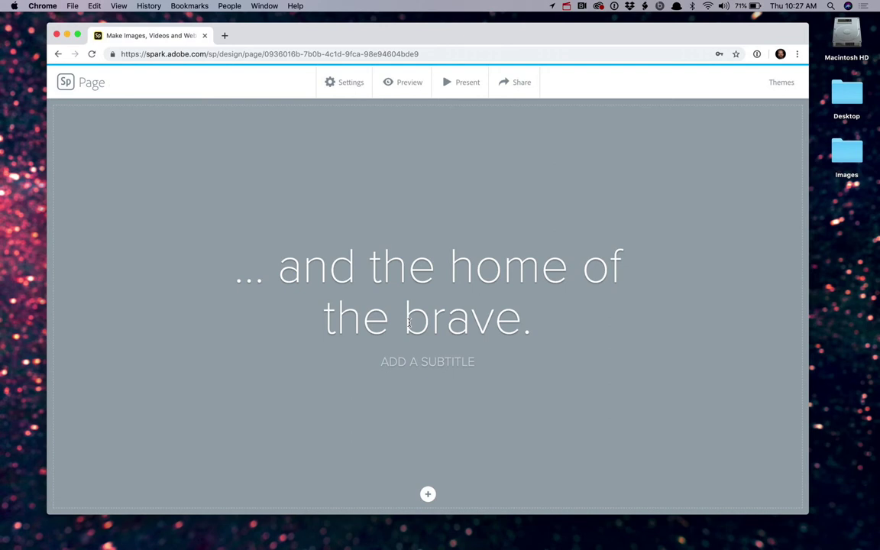
pyautogui.click(405, 361)
pyautogui.write('HISTORICAL ')
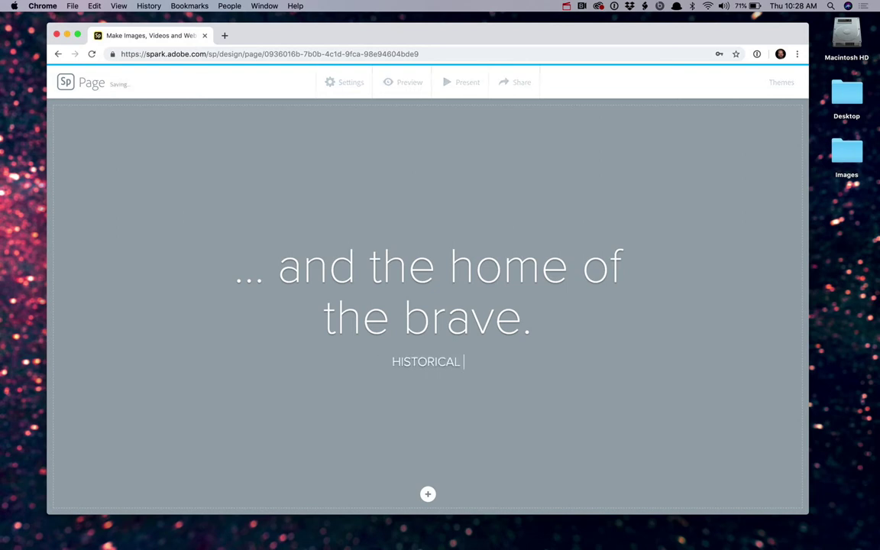
pyautogui.write("BACKGROUND OF FRANCIS SCOTT KEYS'")
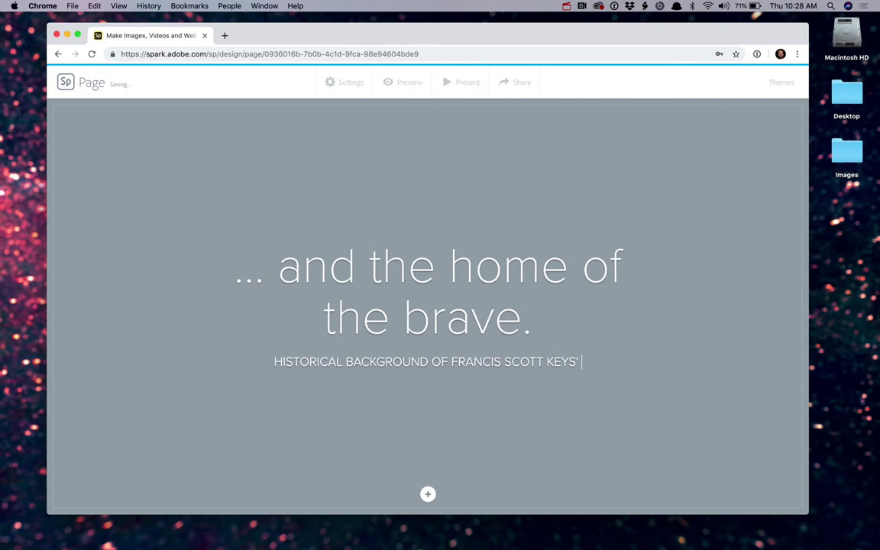
pyautogui.press('BackSpace')
pyautogui.press('BackSpace')
pyautogui.write("'S DEFE")
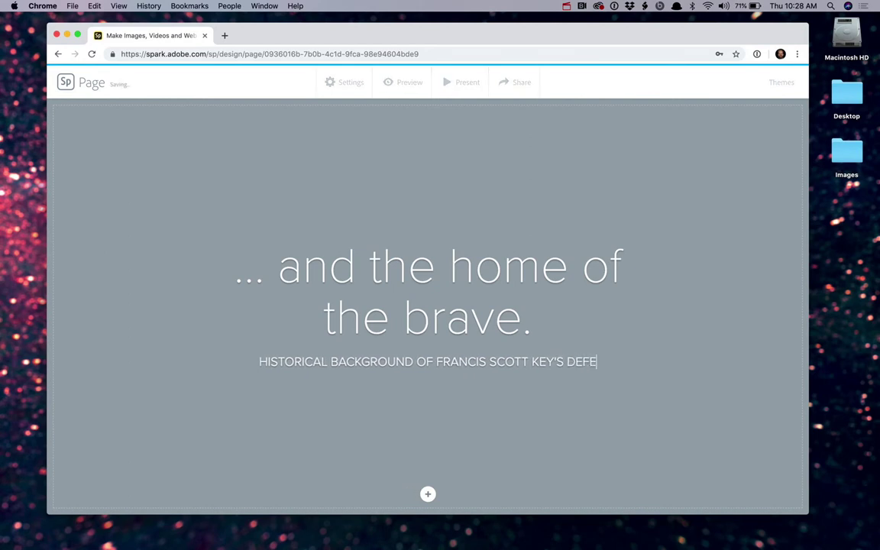
pyautogui.write('NCE OF FORT M')
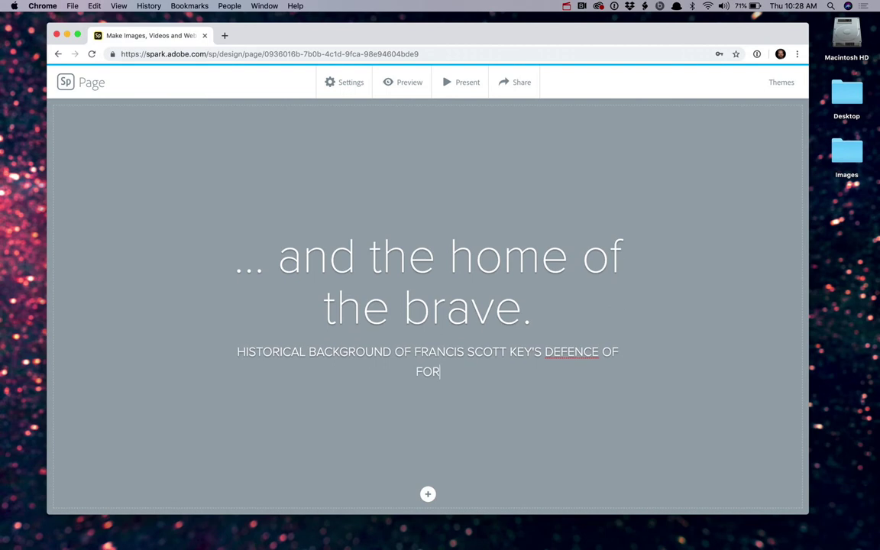
pyautogui.write("'HENRY")
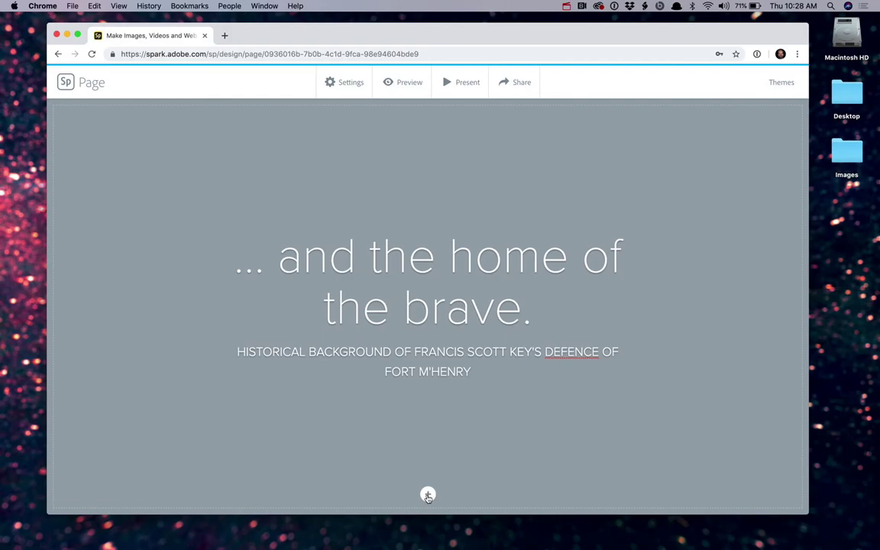
# Add a photo below the title, bringing up the Add photos source list.
pyautogui.click(428, 495)
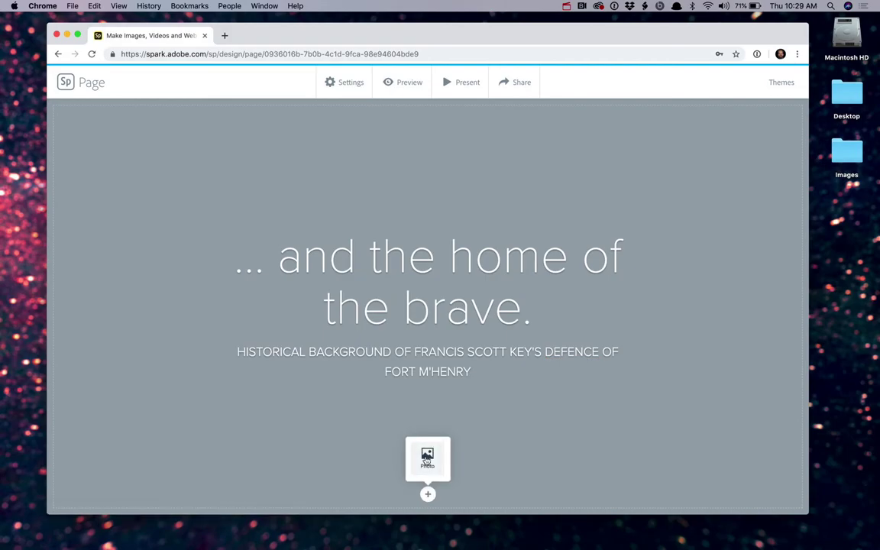
pyautogui.click(428, 456)
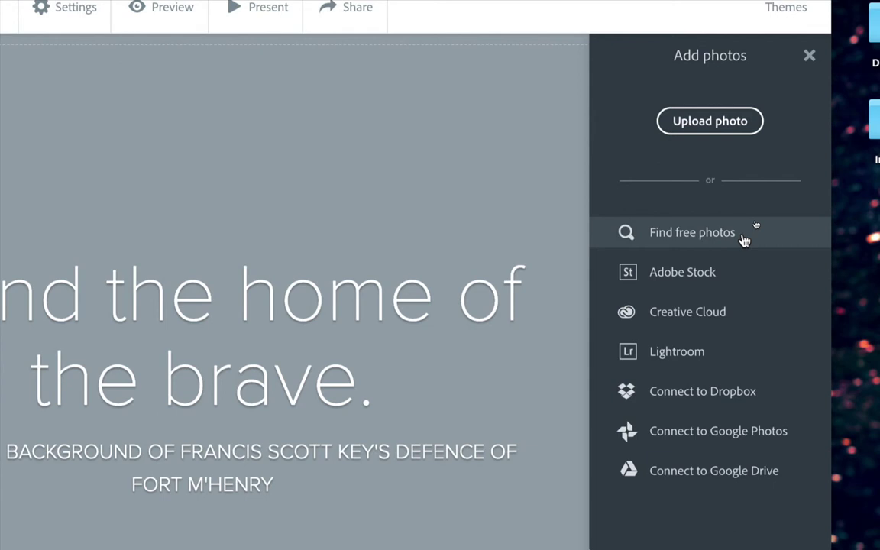
# Search free photos for 'us flag' and scroll through the Unsplash and Pixabay results.
pyautogui.click(693, 234)
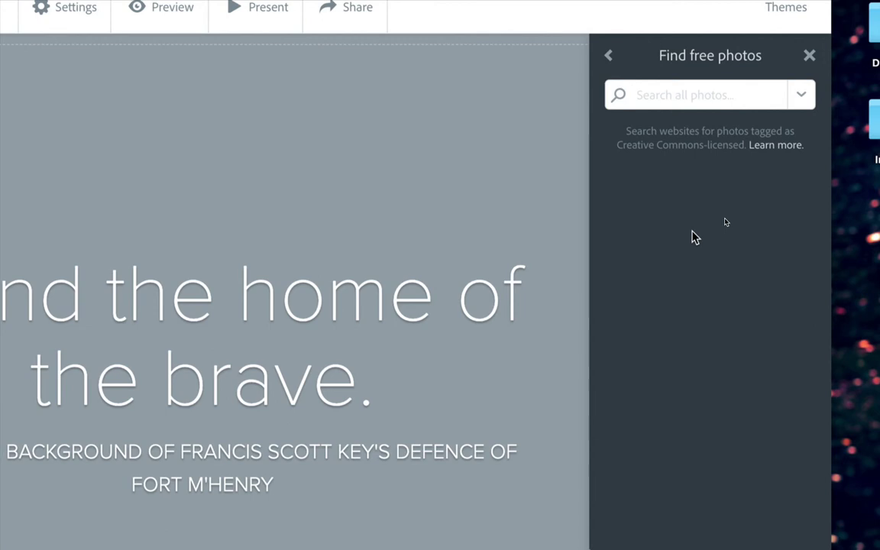
pyautogui.write('us flag')
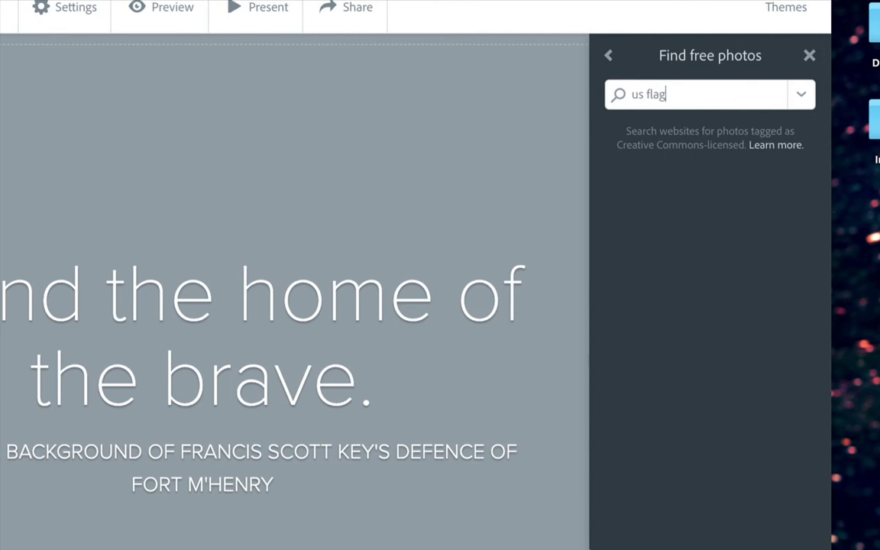
pyautogui.press('Return')
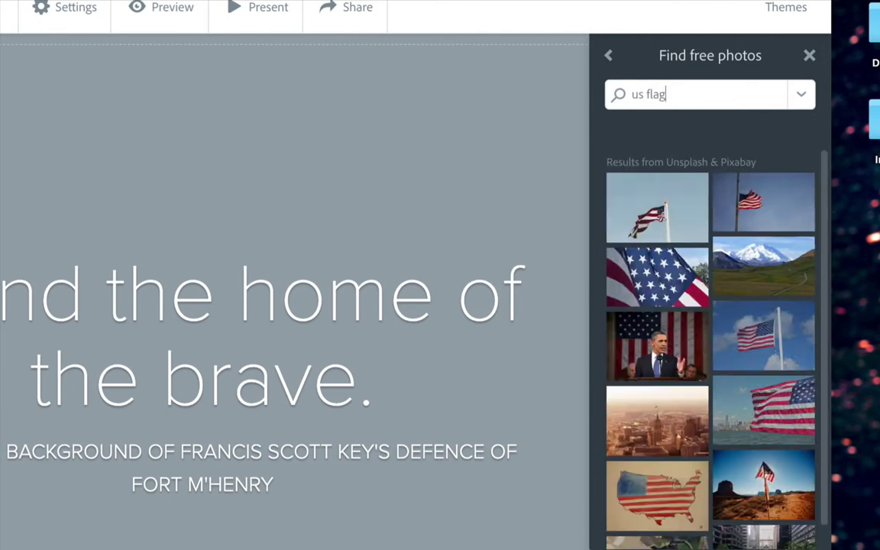
pyautogui.scroll(-5, 774, 321)
pyautogui.scroll(-3, 774, 339)
pyautogui.scroll(4, 708, 321)
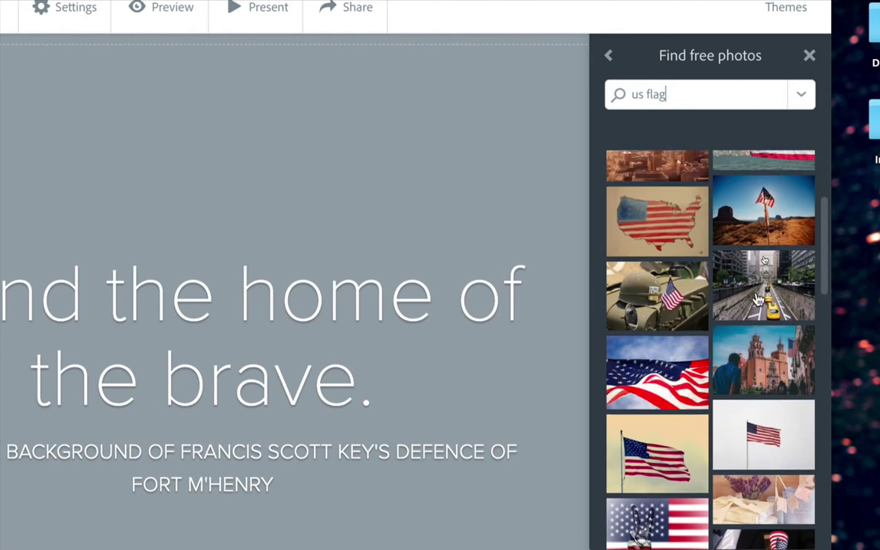
pyautogui.scroll(-3, 759, 299)
pyautogui.scroll(-5, 759, 300)
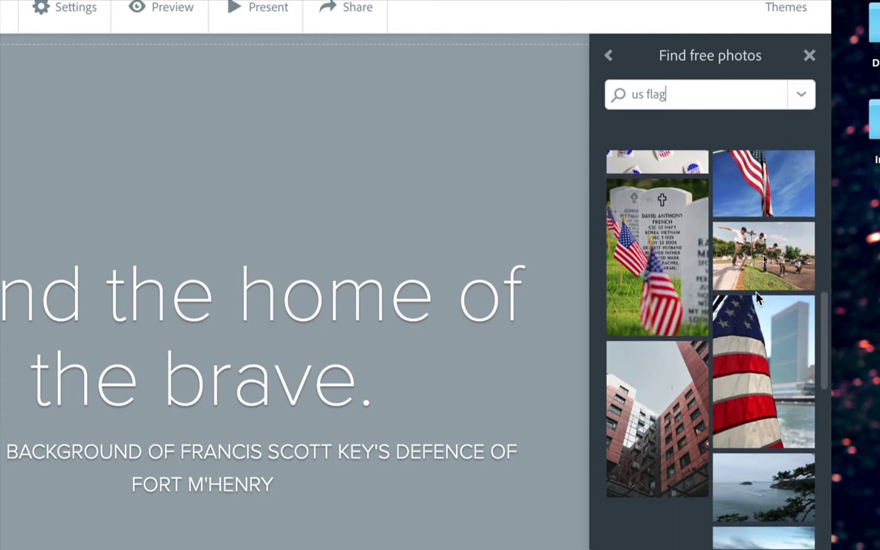
pyautogui.scroll(4, 757, 298)
pyautogui.scroll(4, 758, 299)
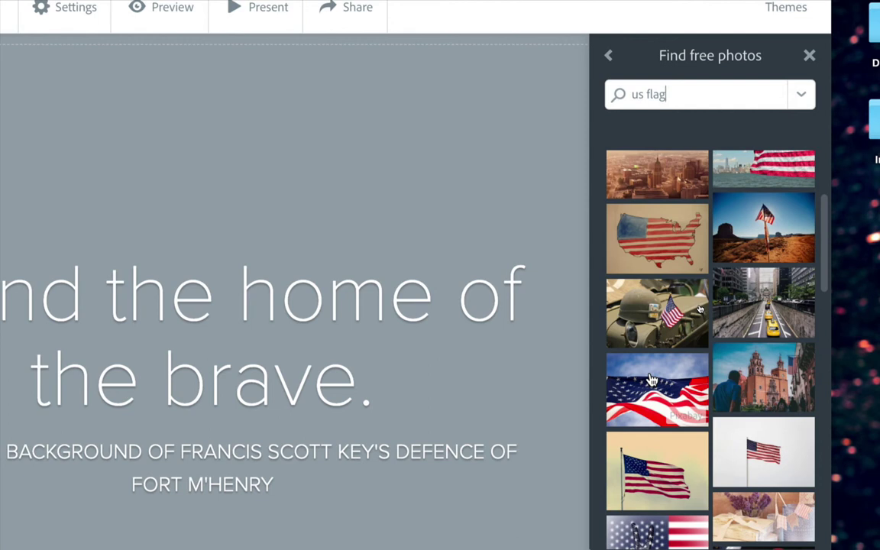
# Set the waving US flag photo as the title background.
pyautogui.click(652, 380)
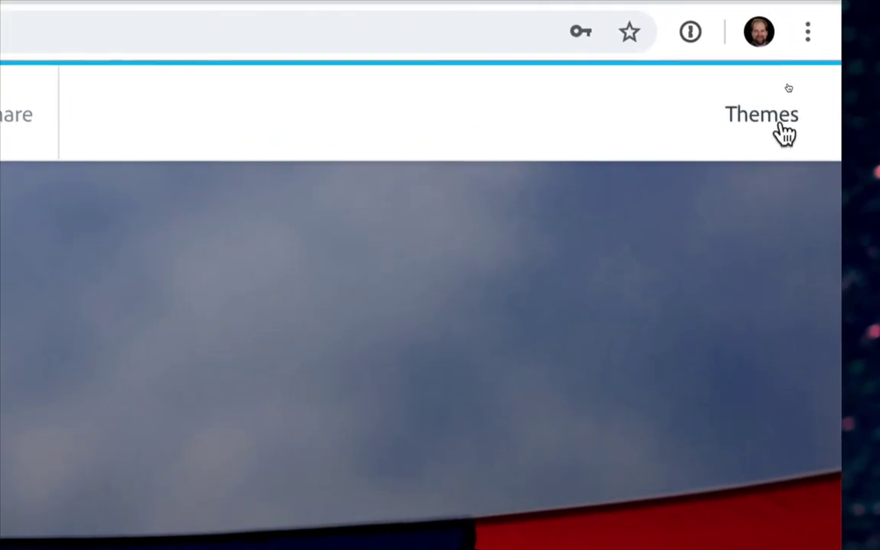
# Preview the Storybook, Trek, Nightcap, Crisp, Whimsy and Vintage themes, then apply Baldwin.
pyautogui.click(766, 124)
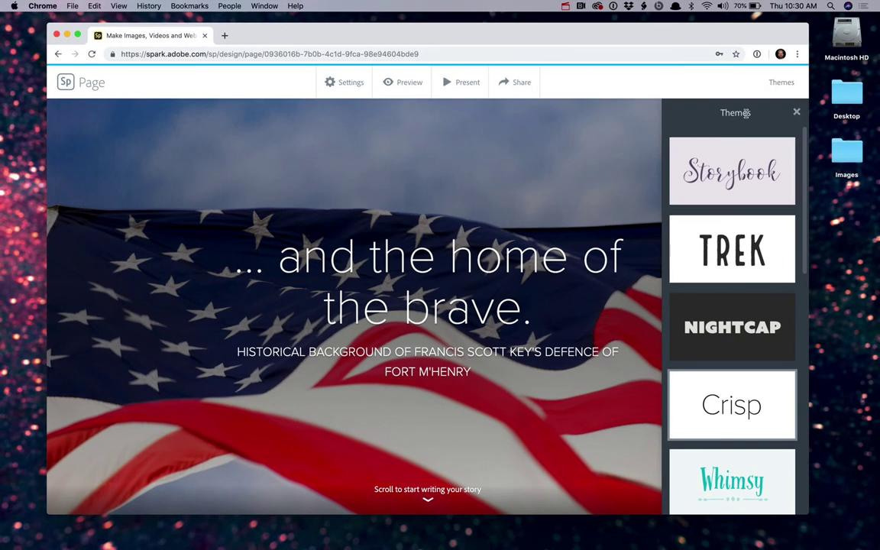
pyautogui.click(731, 175)
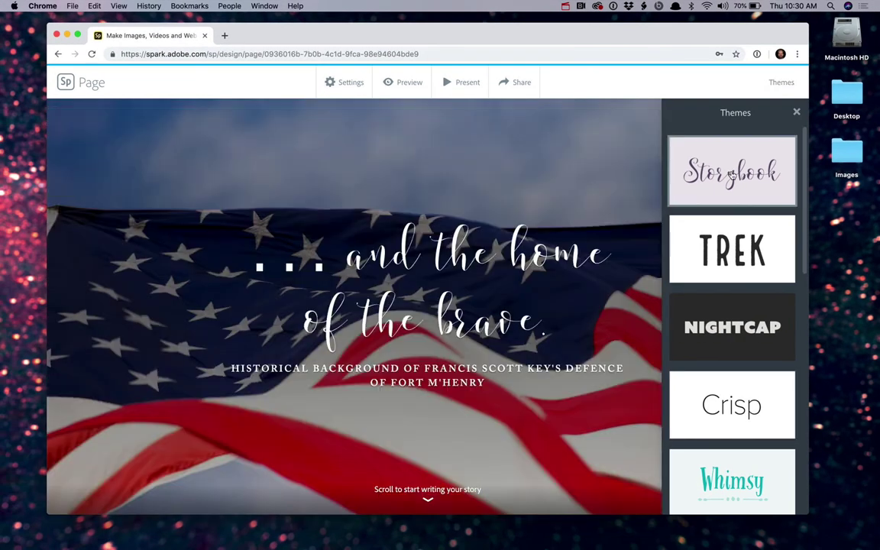
pyautogui.click(734, 252)
pyautogui.click(740, 342)
pyautogui.click(745, 411)
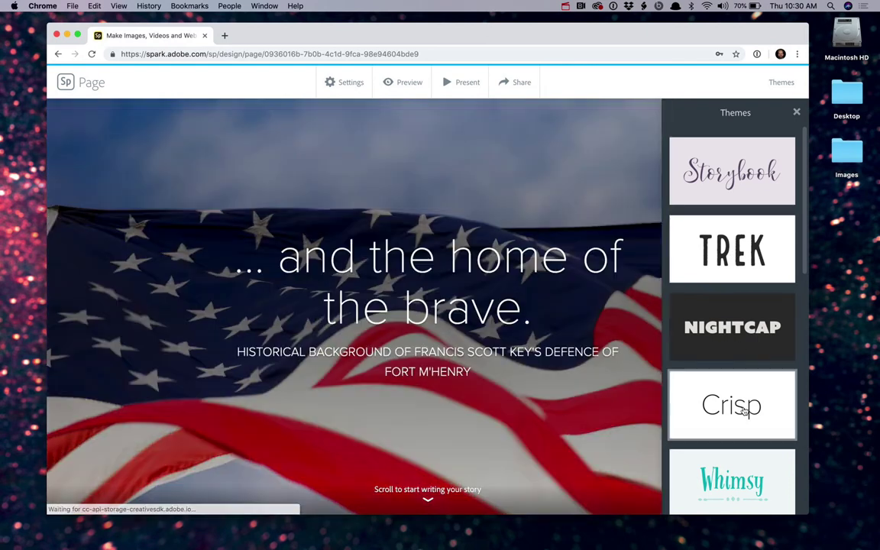
pyautogui.scroll(-4, 756, 336)
pyautogui.click(748, 321)
pyautogui.click(757, 393)
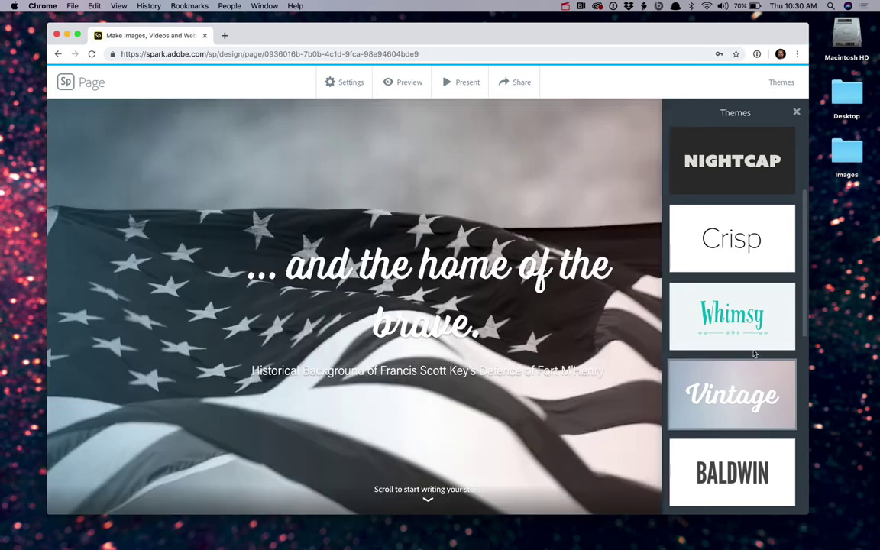
pyautogui.scroll(-1, 754, 353)
pyautogui.scroll(-2, 754, 353)
pyautogui.click(746, 285)
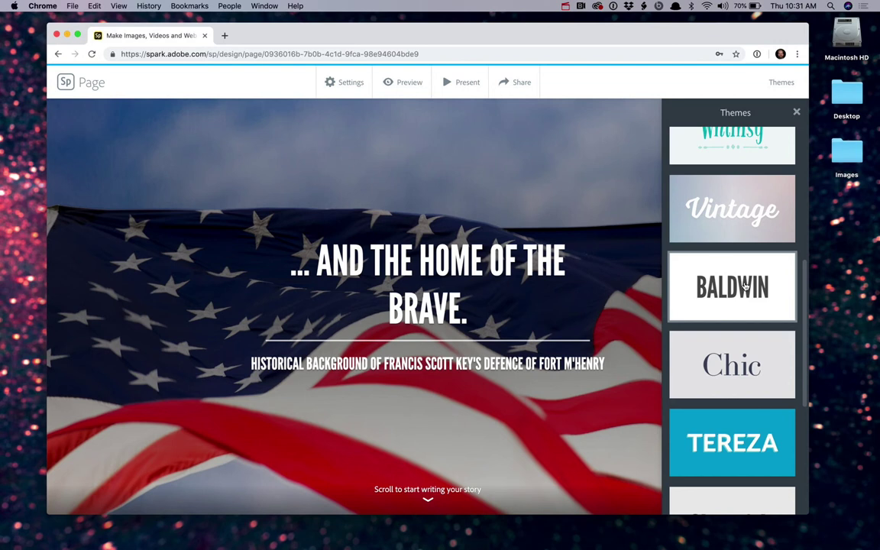
pyautogui.click(796, 112)
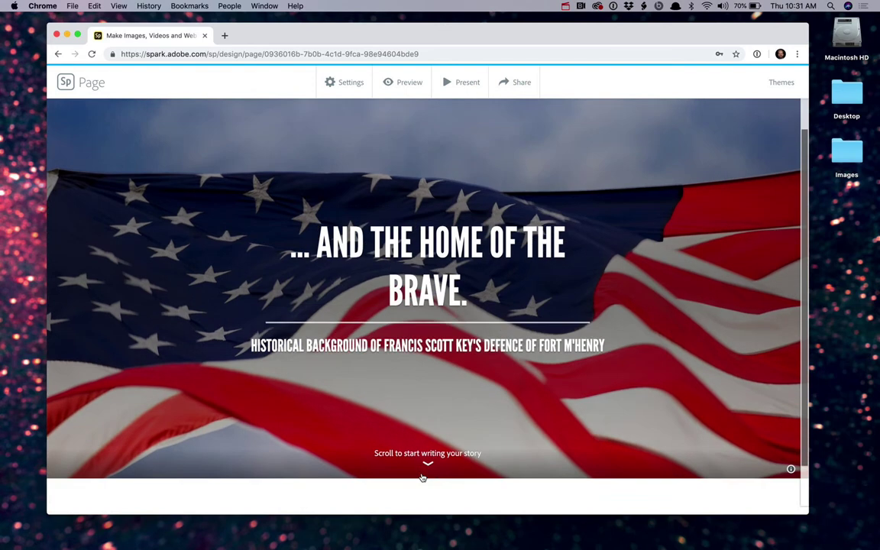
# Add a split image-and-text block below the title, ready for a free photo.
pyautogui.click(422, 477)
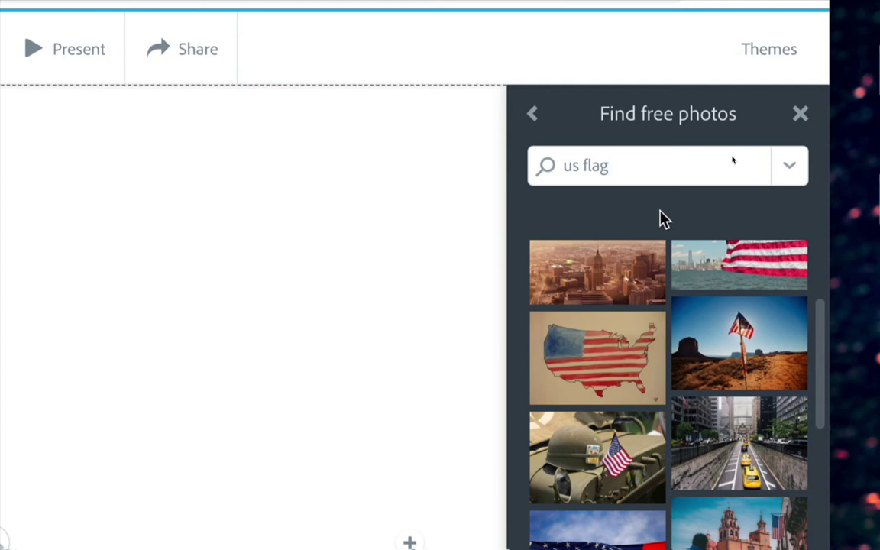
# Upload francis-scott-key-green-ftr.png from Desktop > Images into the split block's image slot.
pyautogui.click(535, 117)
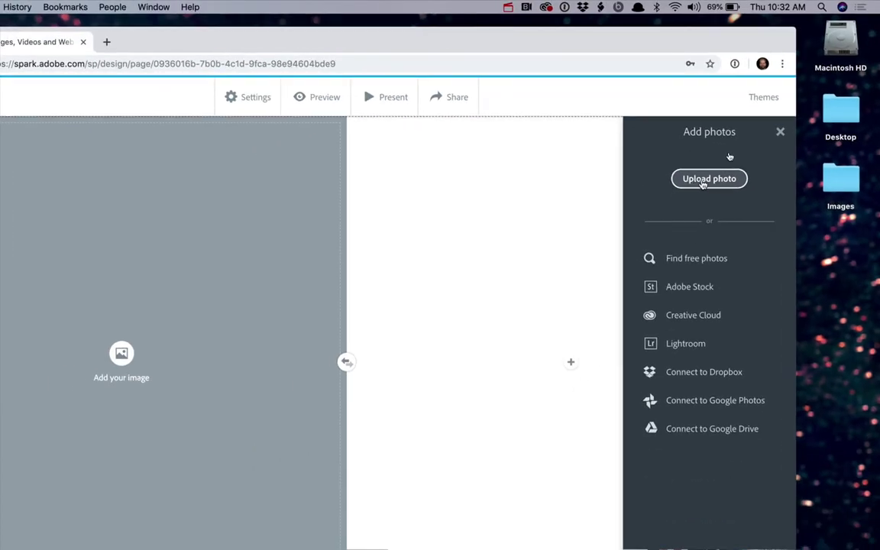
pyautogui.click(706, 180)
pyautogui.click(141, 170)
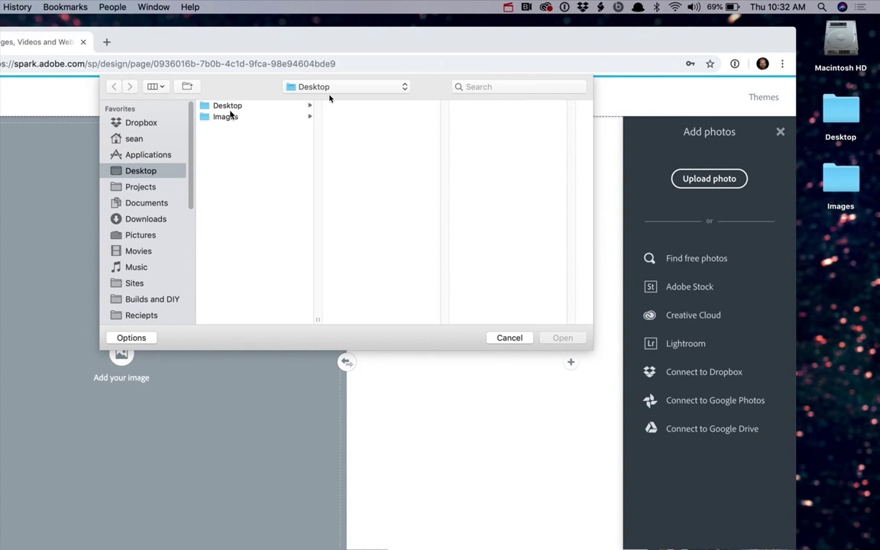
pyautogui.click(226, 117)
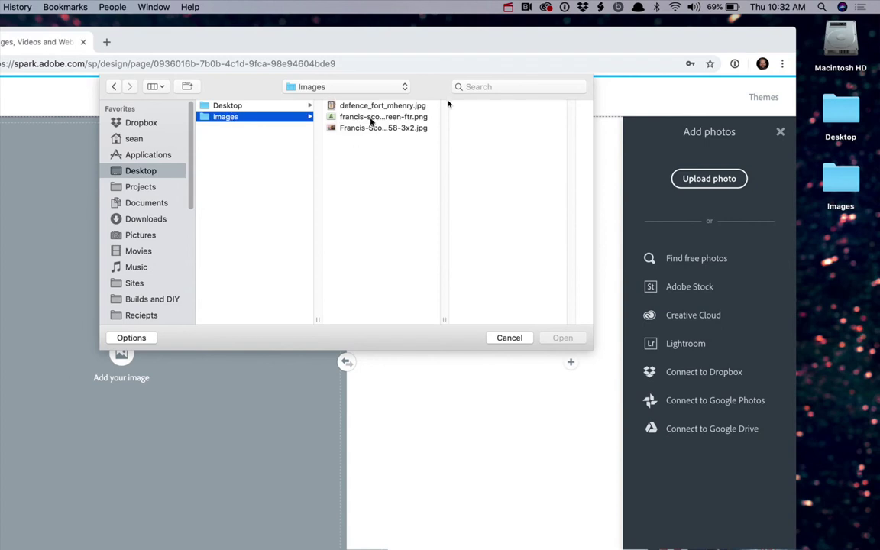
pyautogui.click(367, 116)
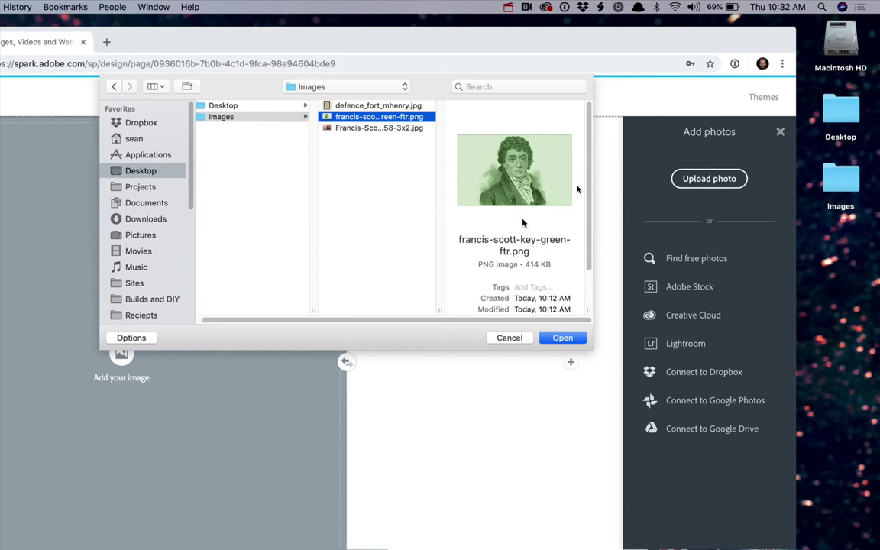
pyautogui.click(563, 339)
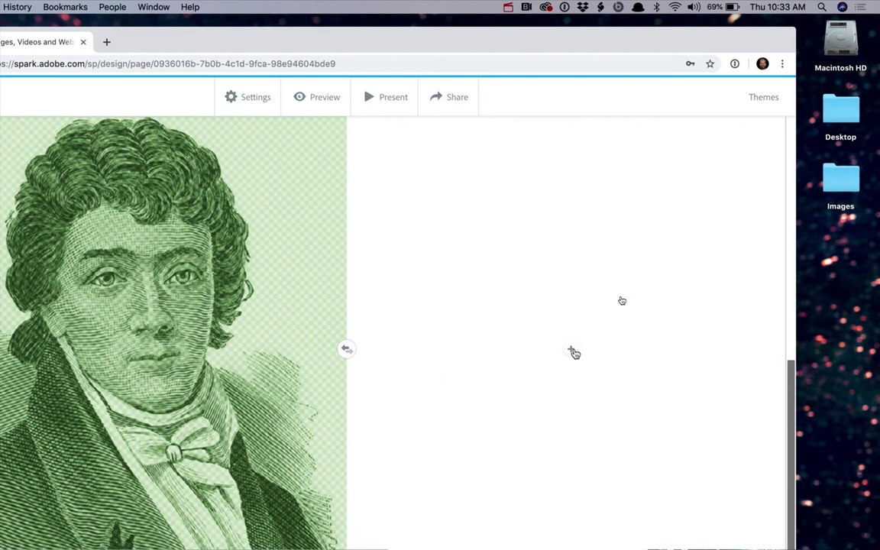
# Add a text block beside the portrait reading 'Francis Scott Key' and select it.
pyautogui.click(573, 351)
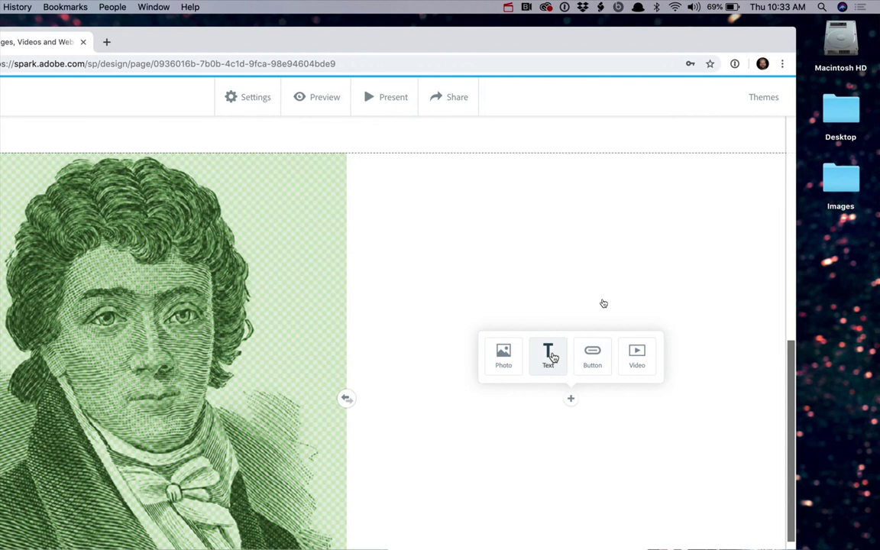
pyautogui.click(550, 356)
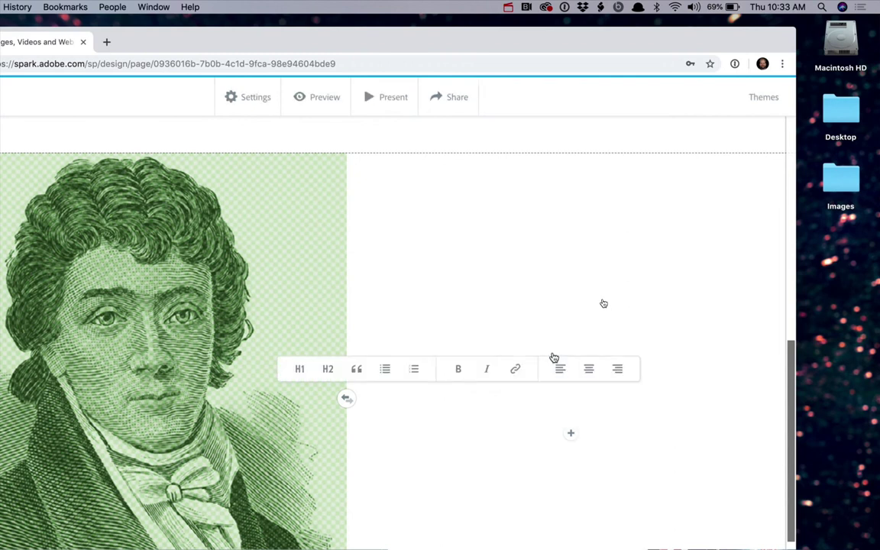
pyautogui.write('Francis')
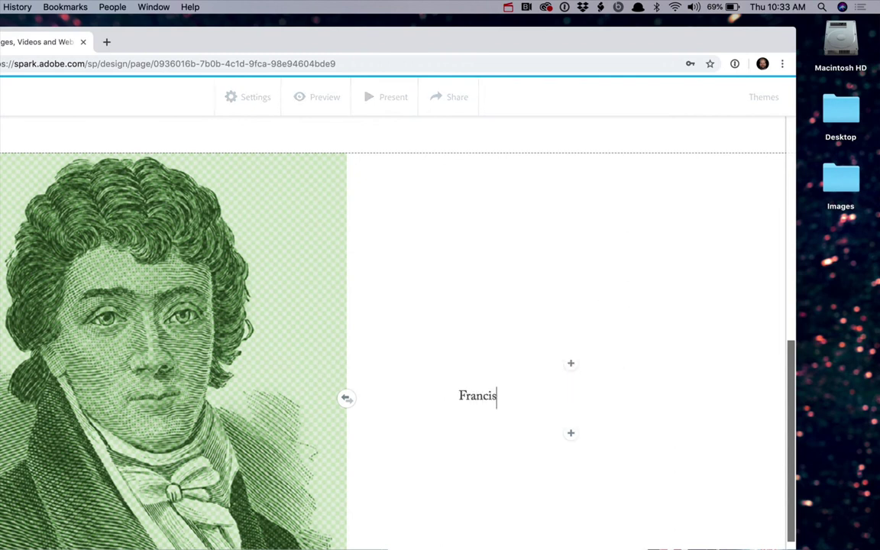
pyautogui.write(' Scott Key')
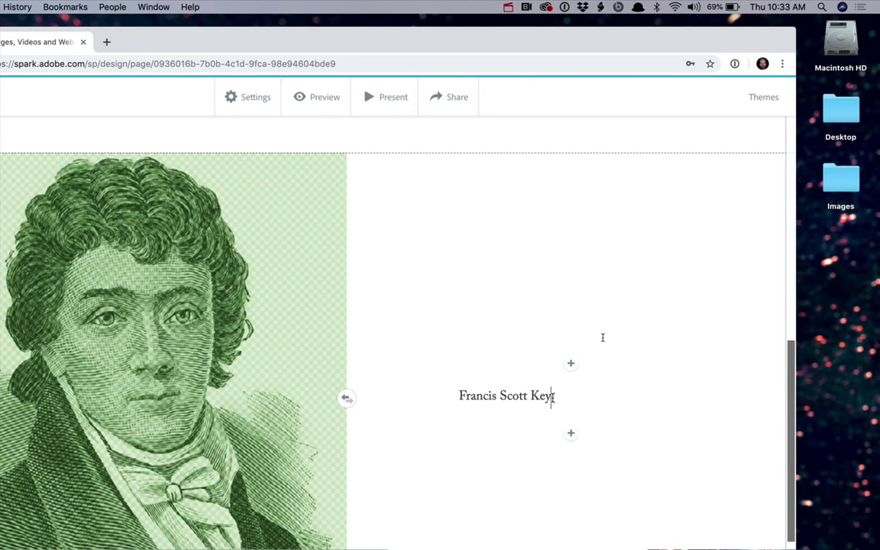
pyautogui.moveTo(553, 394); pyautogui.dragTo(448, 403)
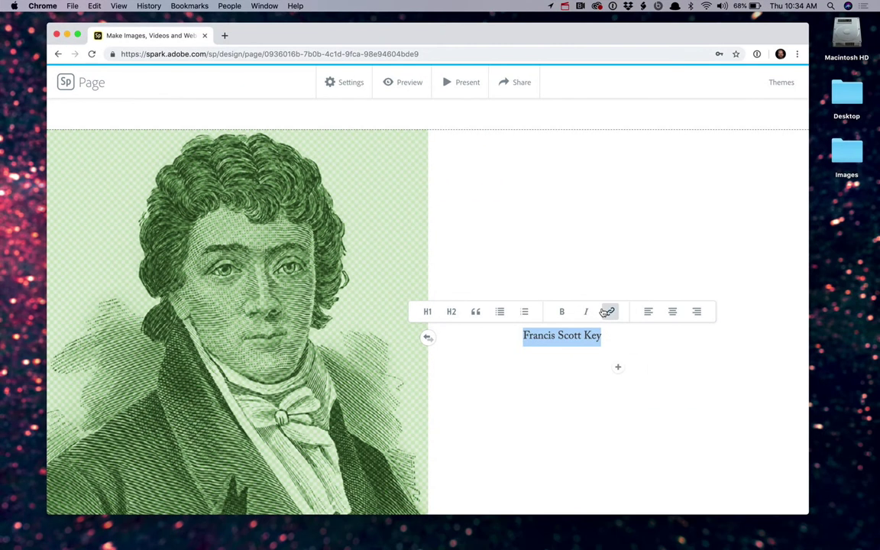
# Make 'Francis Scott Key' an H1 heading and add '(August 1, 1779-January 11, 1843)' beneath it.
pyautogui.click(427, 311)
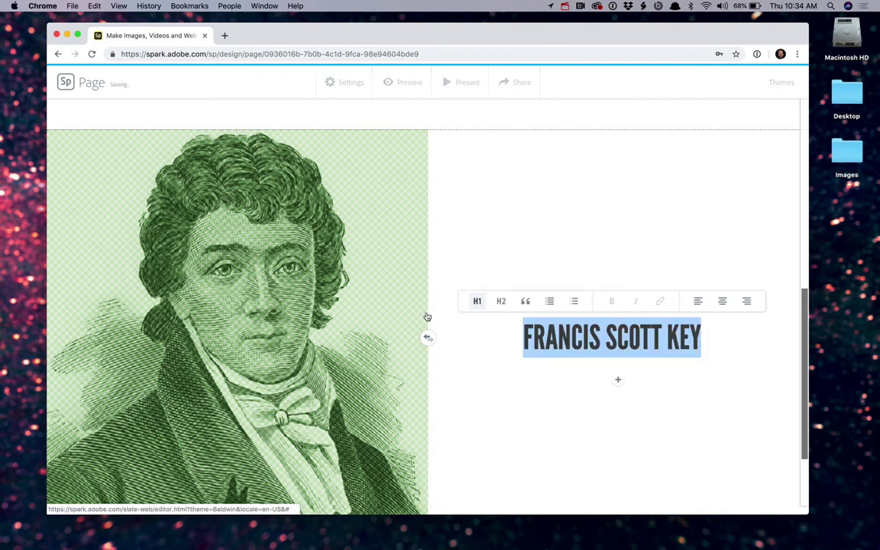
pyautogui.click(621, 382)
pyautogui.click(605, 354)
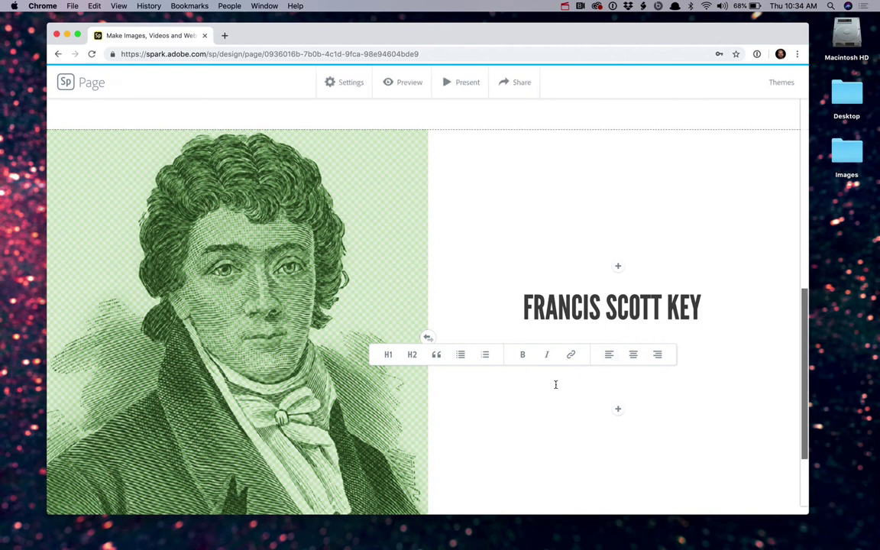
pyautogui.write('(Augus')
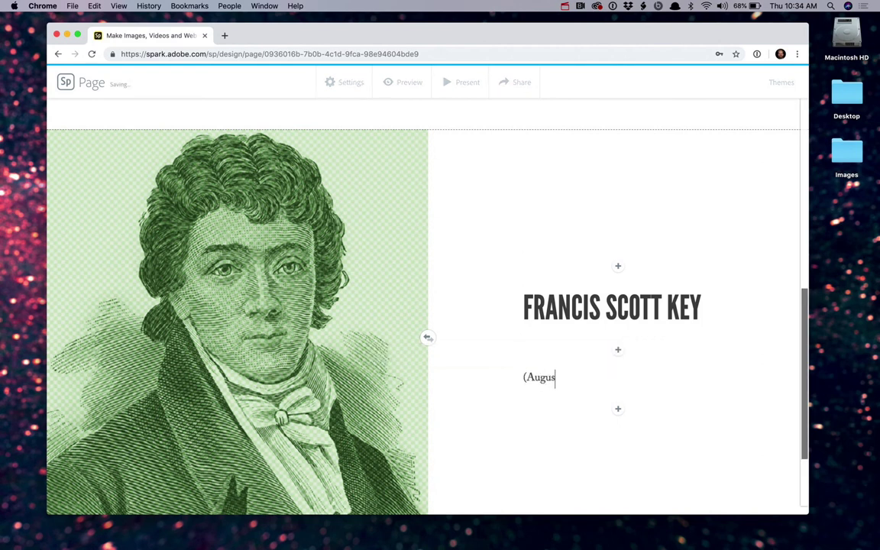
pyautogui.write('t 1, 1779')
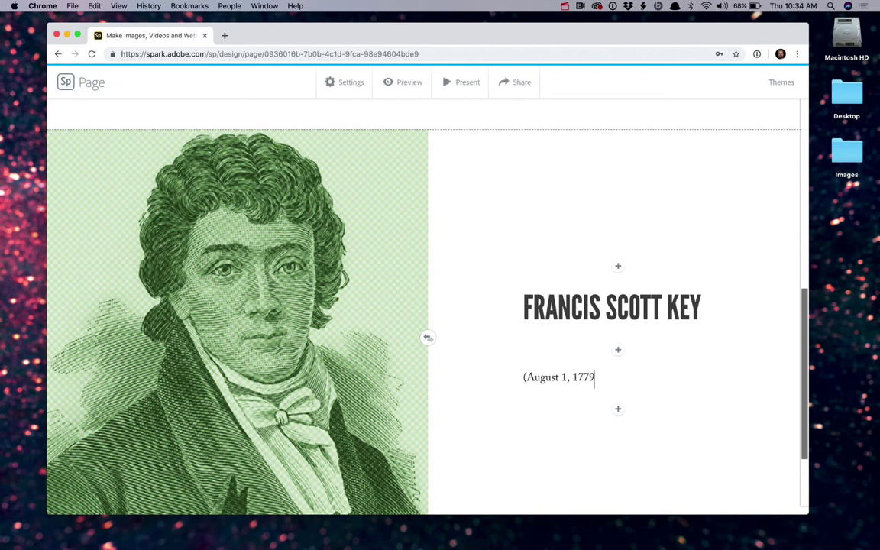
pyautogui.write('-')
pyautogui.write('January ')
pyautogui.write('11, 18')
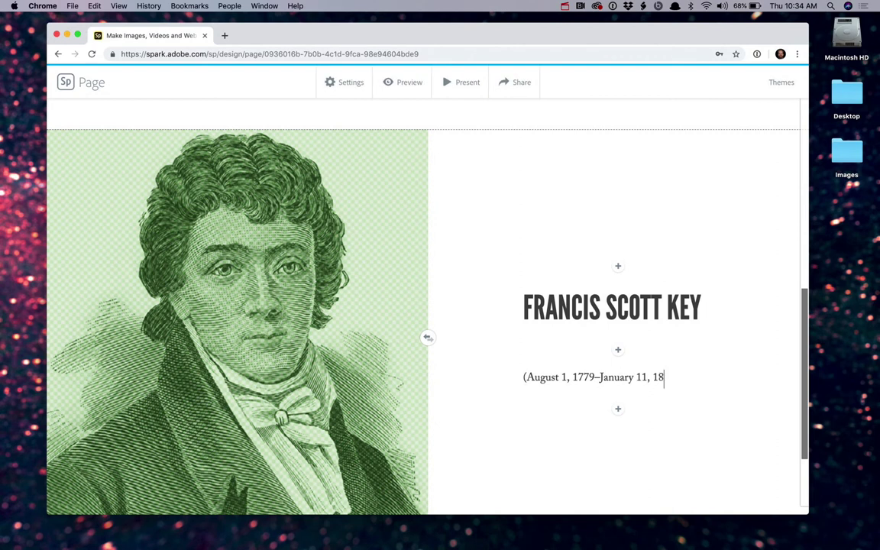
pyautogui.write('43)')
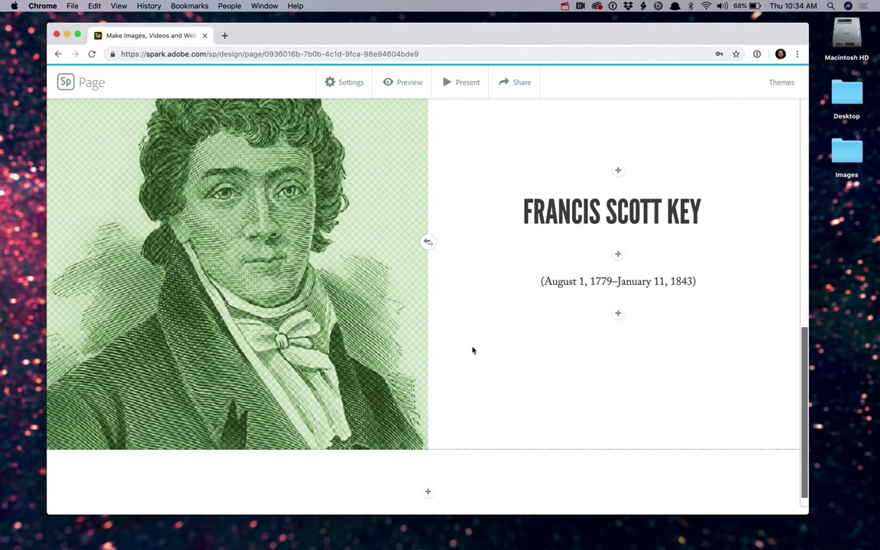
# Scroll down past the Francis Scott Key section.
pyautogui.scroll(-1, 471, 350)
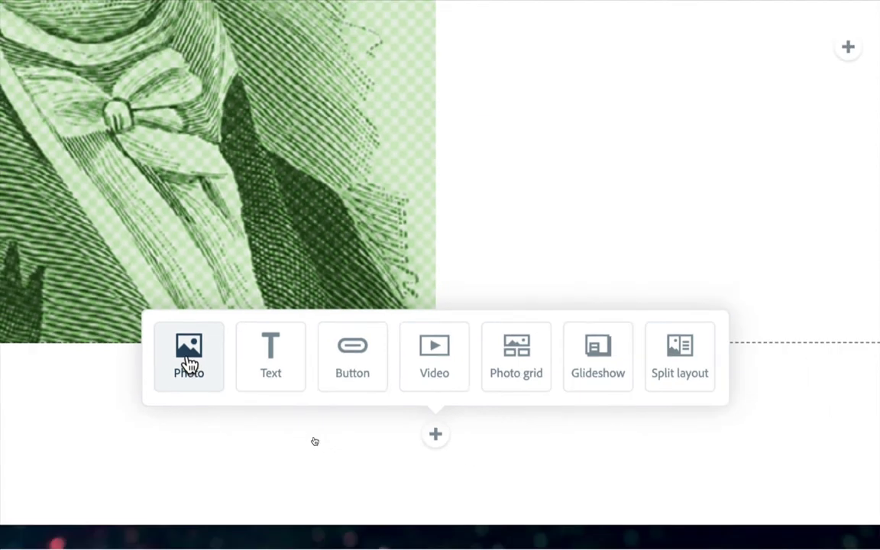
# Insert a red-coated soldiers photo found by a 'revolutionary war' free stock photo search.
pyautogui.click(193, 369)
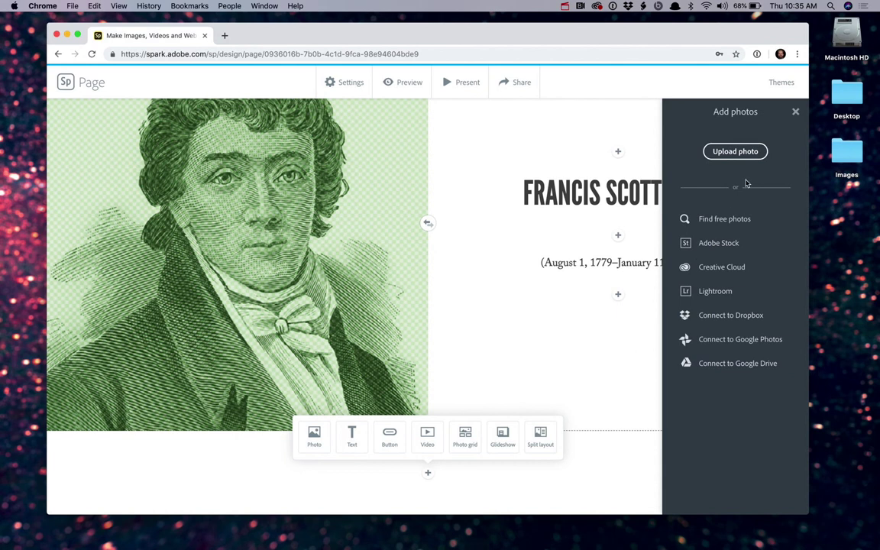
pyautogui.click(731, 219)
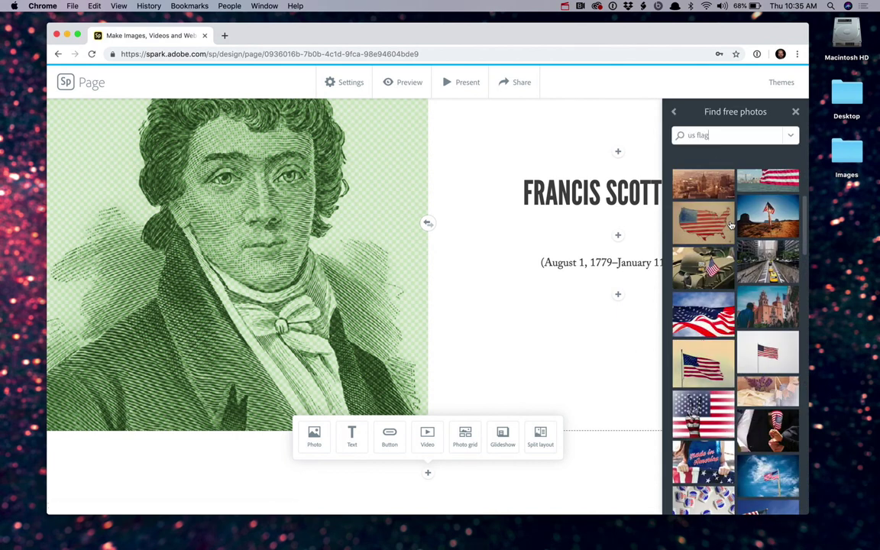
pyautogui.click(715, 135)
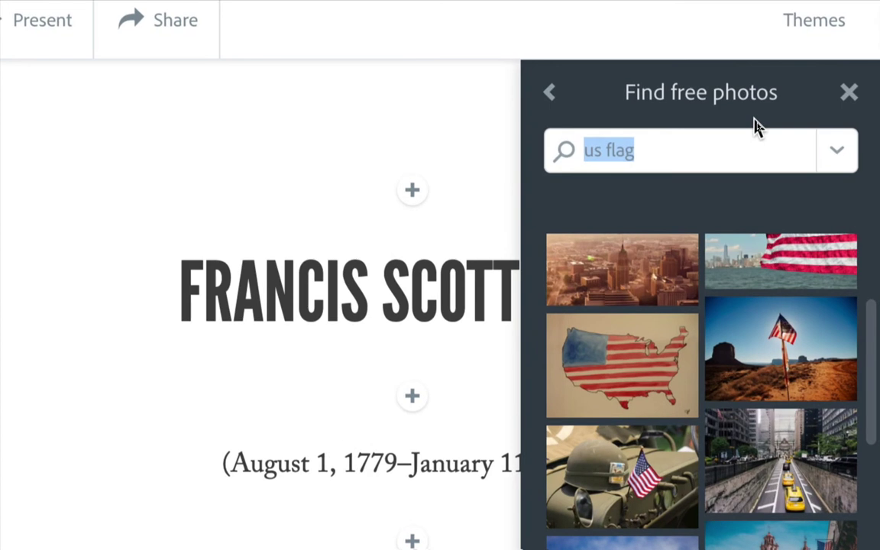
pyautogui.write('revolution')
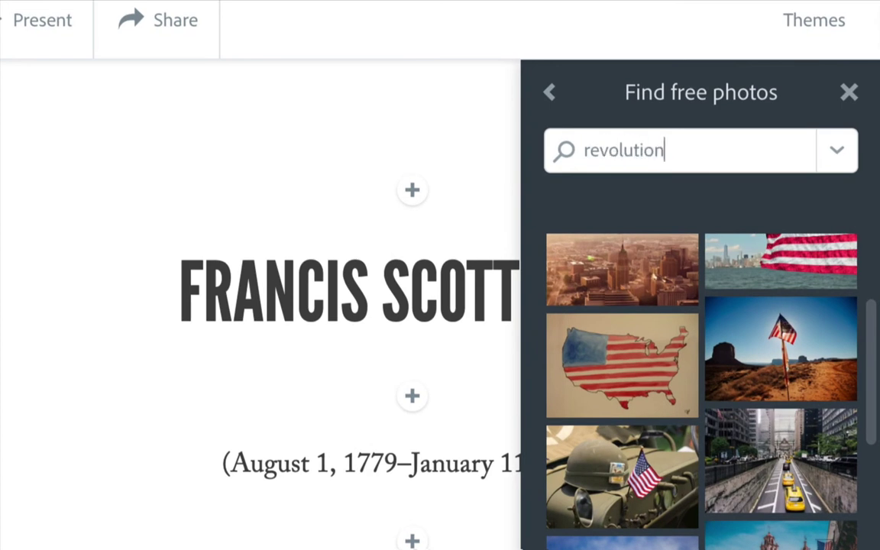
pyautogui.write('ary war')
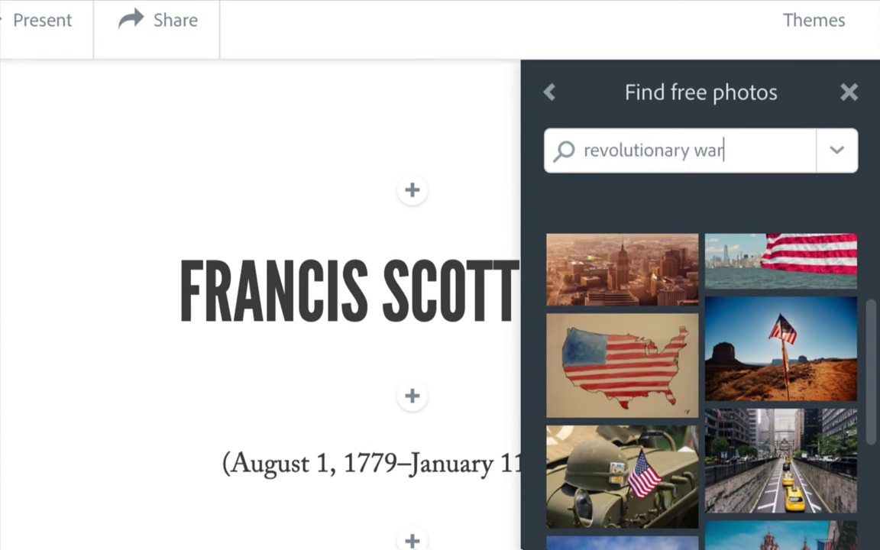
pyautogui.press('Return')
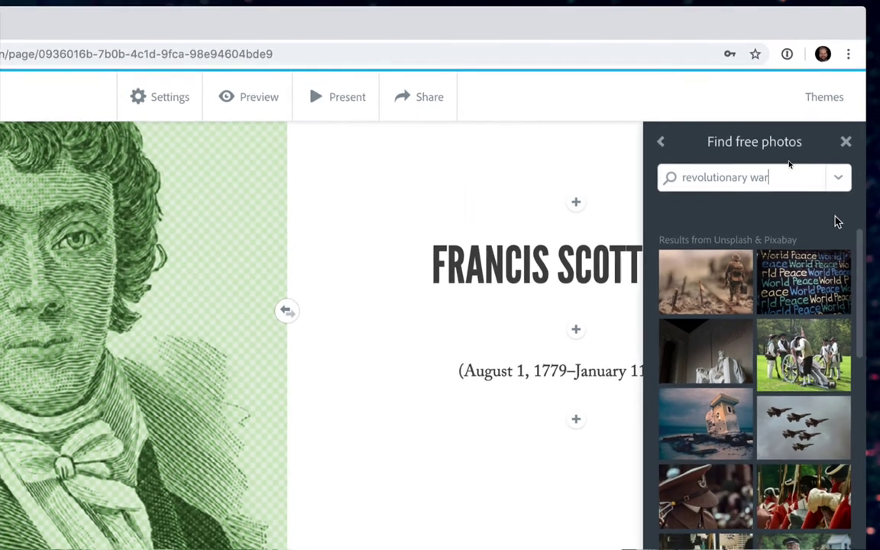
pyautogui.scroll(-4, 833, 229)
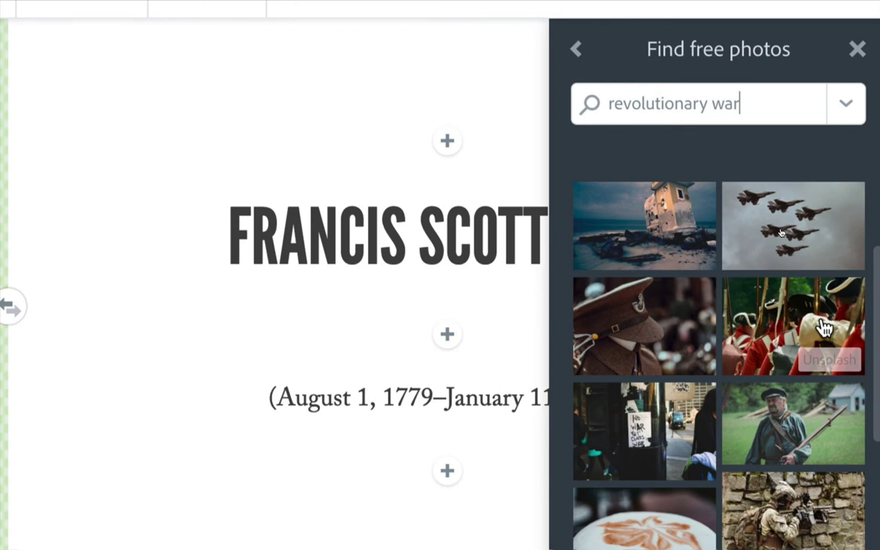
pyautogui.click(824, 327)
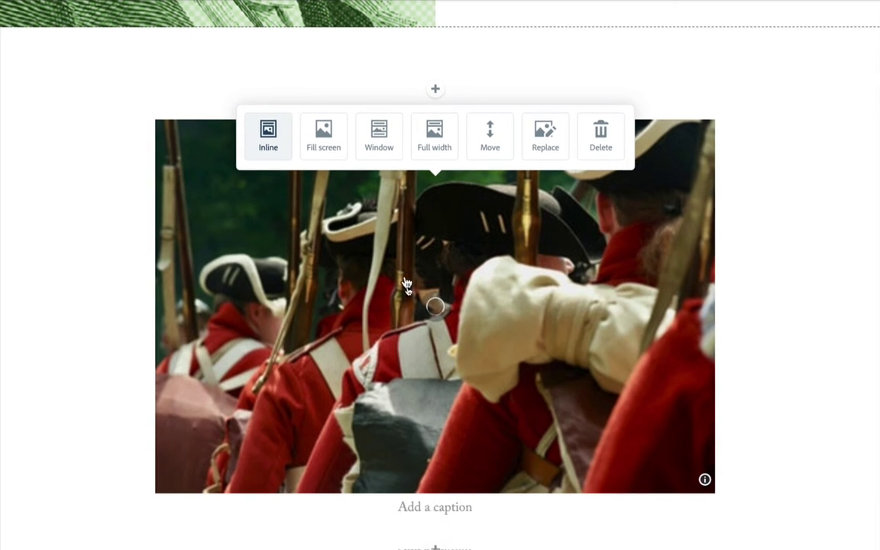
# Set the soldiers photo to the Fill screen layout.
pyautogui.click(318, 138)
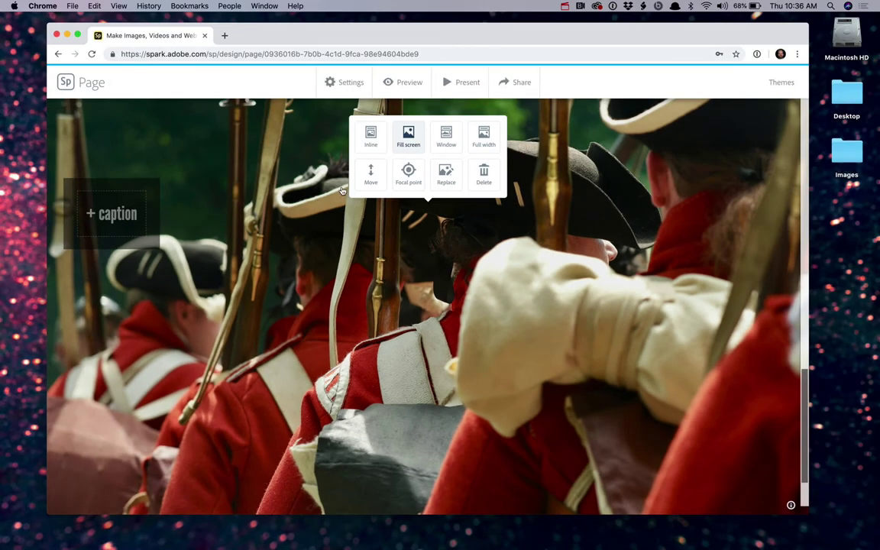
pyautogui.scroll(3, 428, 237)
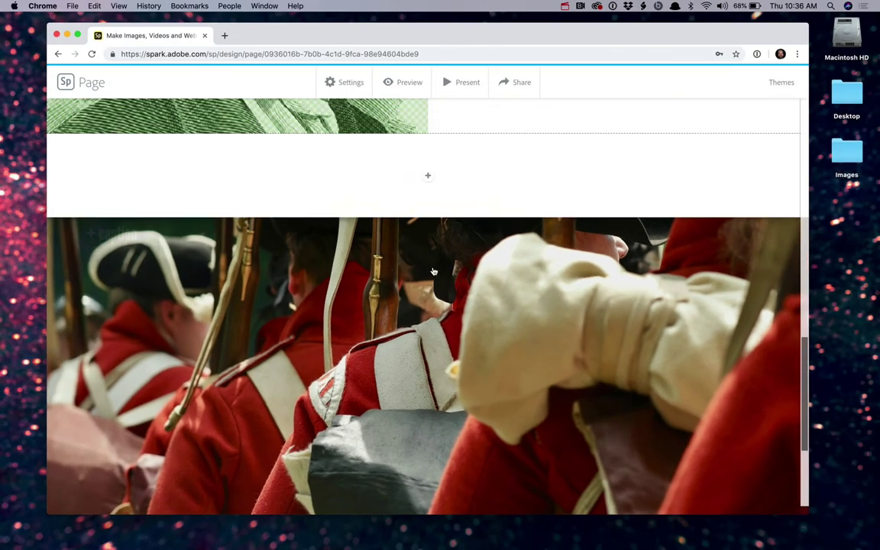
pyautogui.scroll(-4, 432, 267)
pyautogui.scroll(3, 433, 271)
pyautogui.scroll(-4, 433, 271)
pyautogui.scroll(2, 433, 272)
pyautogui.scroll(2, 433, 272)
pyautogui.scroll(-3, 433, 271)
pyautogui.scroll(1, 433, 271)
pyautogui.scroll(-1, 433, 271)
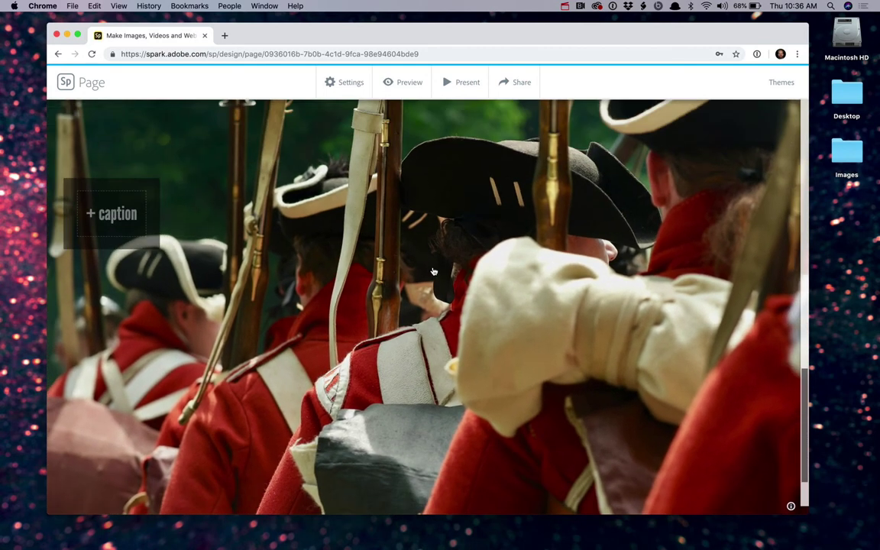
pyautogui.scroll(-1, 434, 271)
pyautogui.scroll(2, 441, 282)
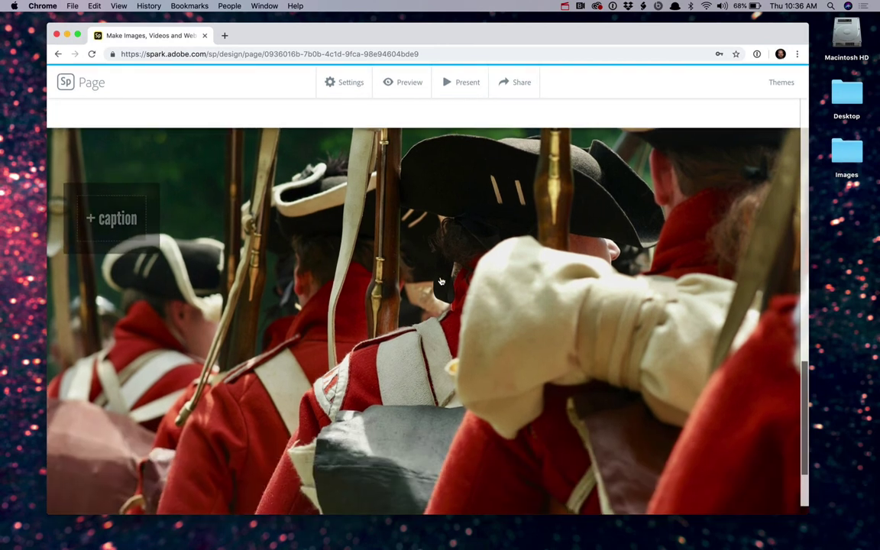
# Switch the soldiers photo to the Window layout.
pyautogui.click(441, 281)
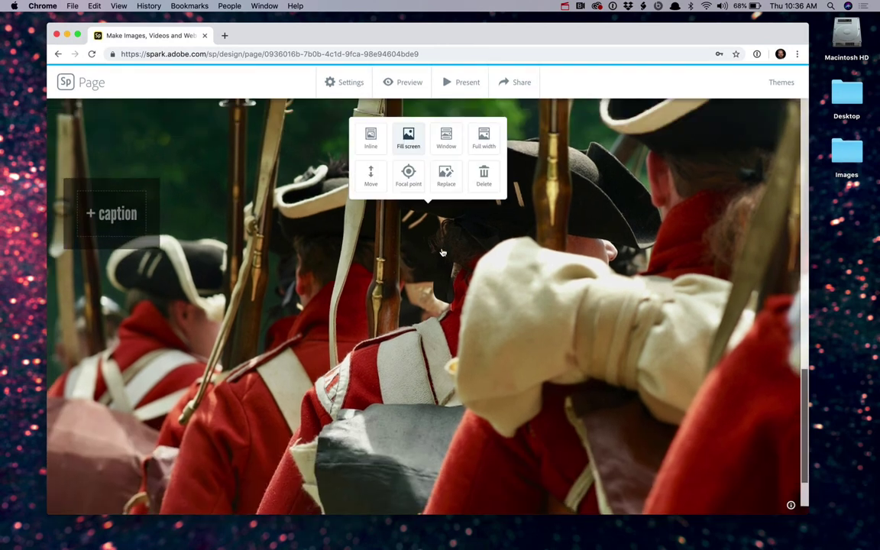
pyautogui.click(447, 141)
pyautogui.scroll(-1, 540, 298)
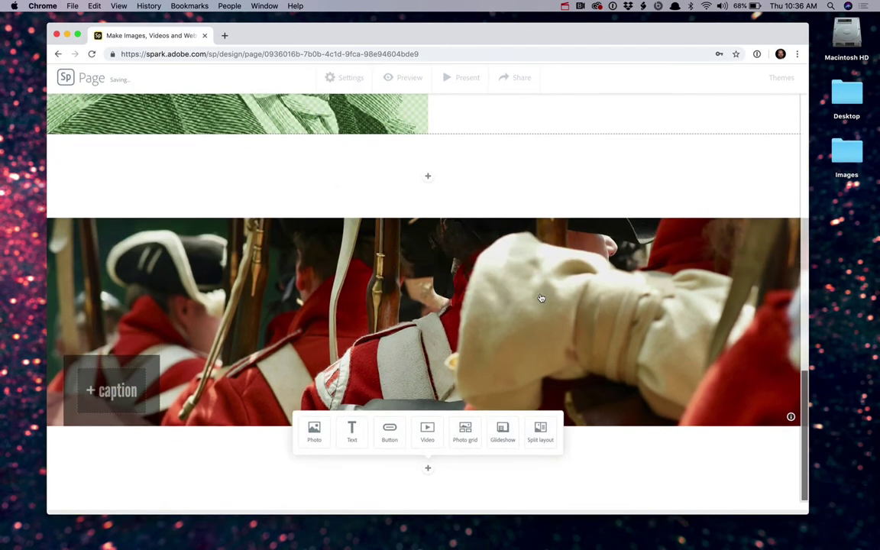
pyautogui.scroll(2, 540, 298)
pyautogui.scroll(-2, 540, 298)
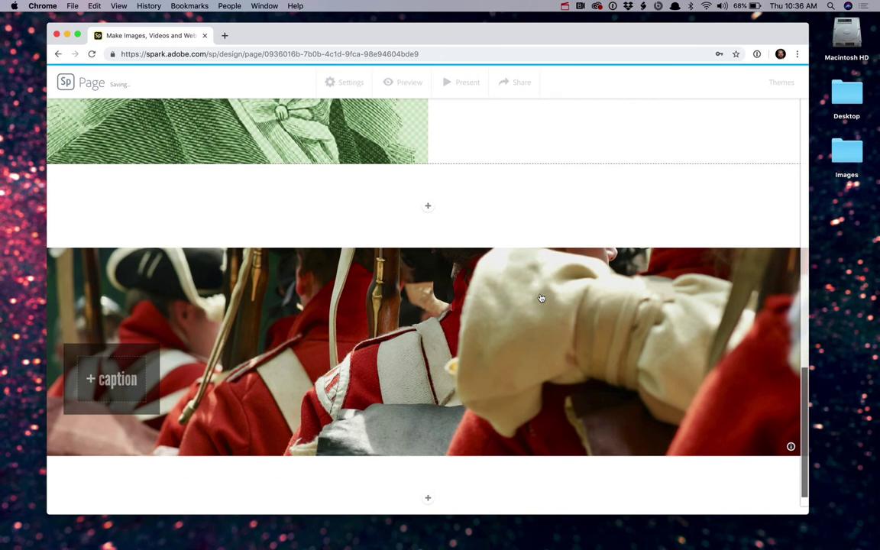
# Try the Full width layout, then return the photo to Fill screen.
pyautogui.click(475, 347)
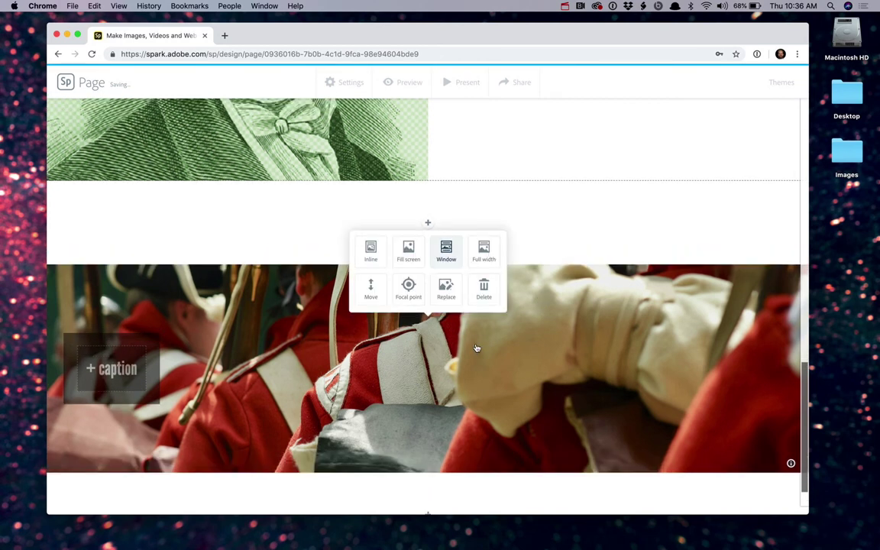
pyautogui.click(484, 249)
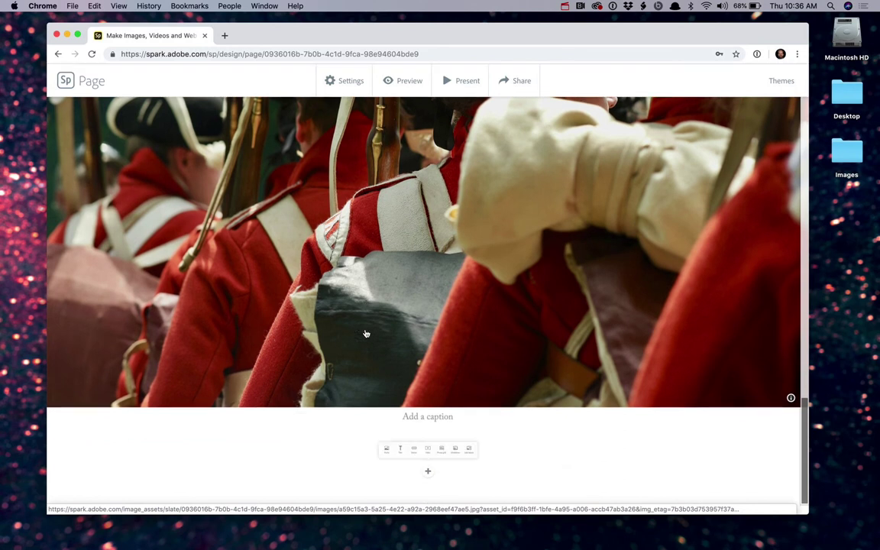
pyautogui.moveTo(434, 435)
pyautogui.scroll(5, 443, 336)
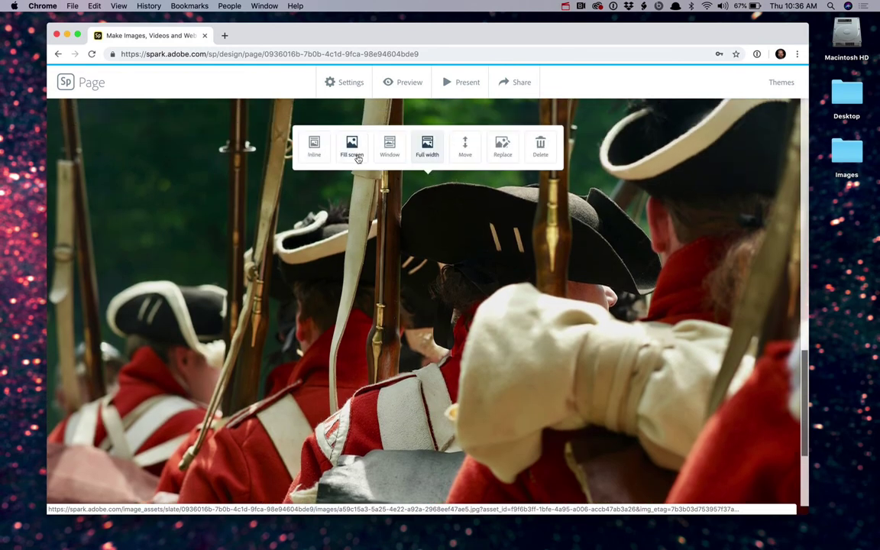
pyautogui.click(357, 155)
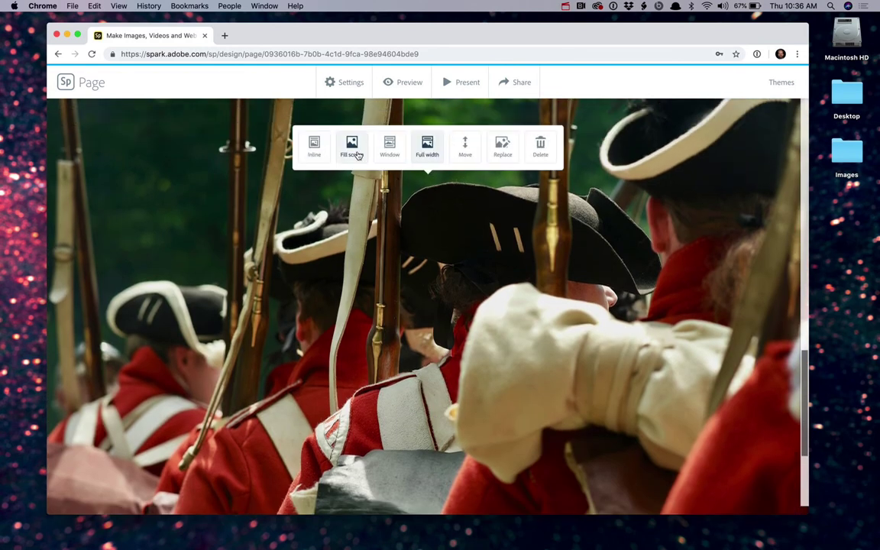
pyautogui.scroll(3, 320, 283)
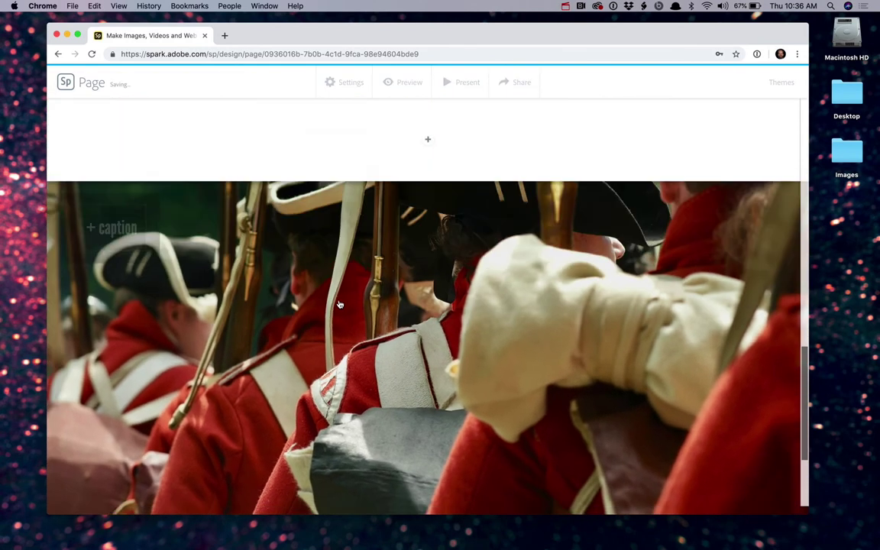
pyautogui.scroll(-3, 340, 305)
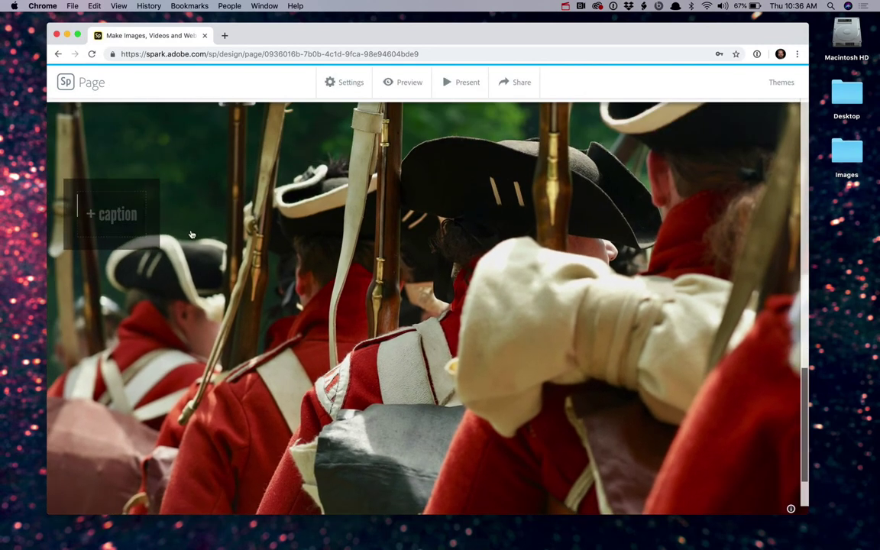
# Caption the soldiers photo 'Battle of Baltimore 1814' and scroll below it.
pyautogui.write('Battle of Baltimore 1814')
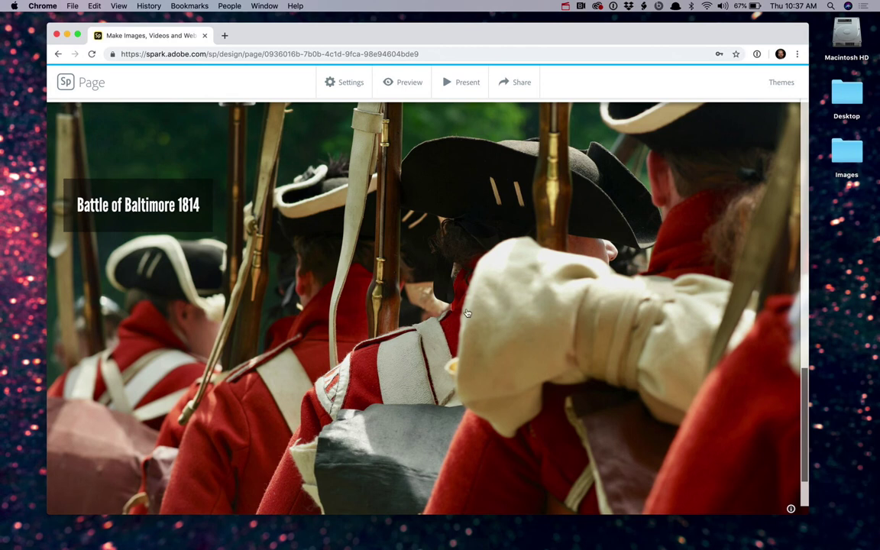
pyautogui.scroll(-2, 463, 348)
pyautogui.scroll(-1, 463, 347)
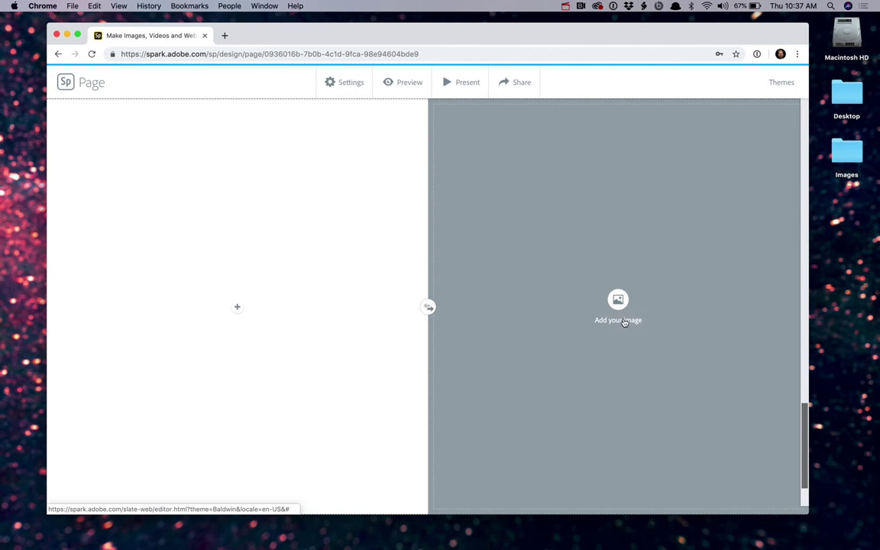
# Upload Francis-Scott-Key-ship-2858-3x2.jpg into the new block's right-hand image half.
pyautogui.click(619, 300)
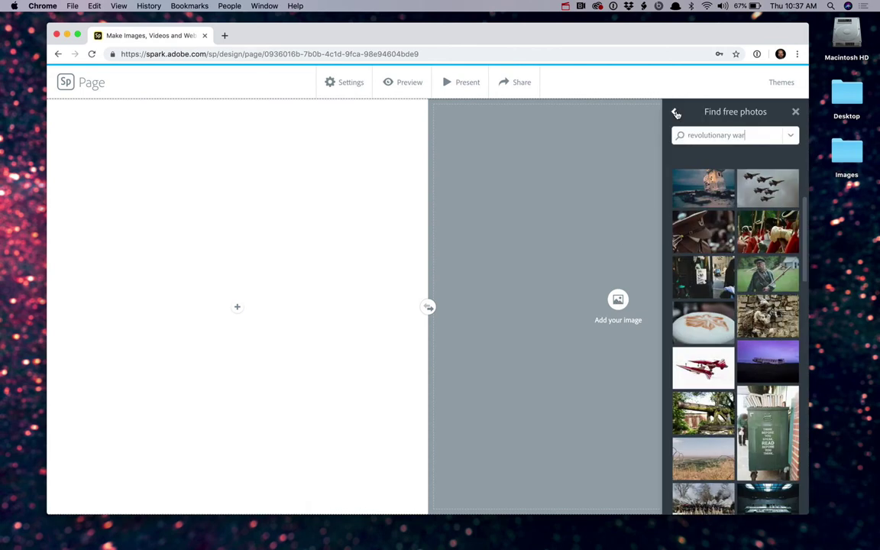
pyautogui.click(674, 112)
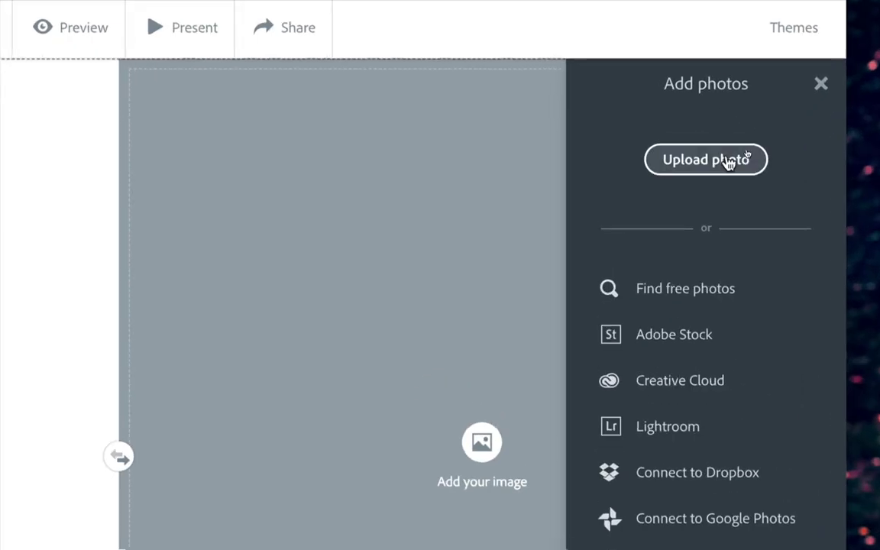
pyautogui.click(728, 162)
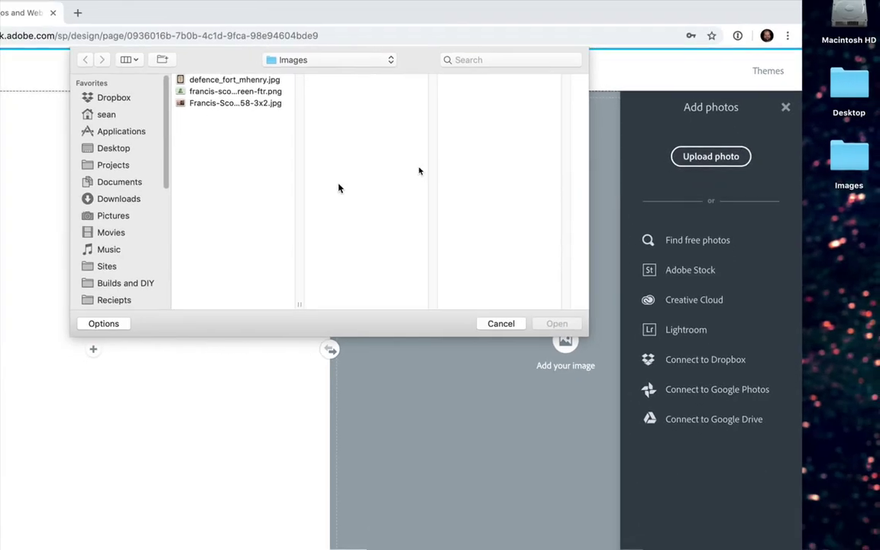
pyautogui.click(221, 102)
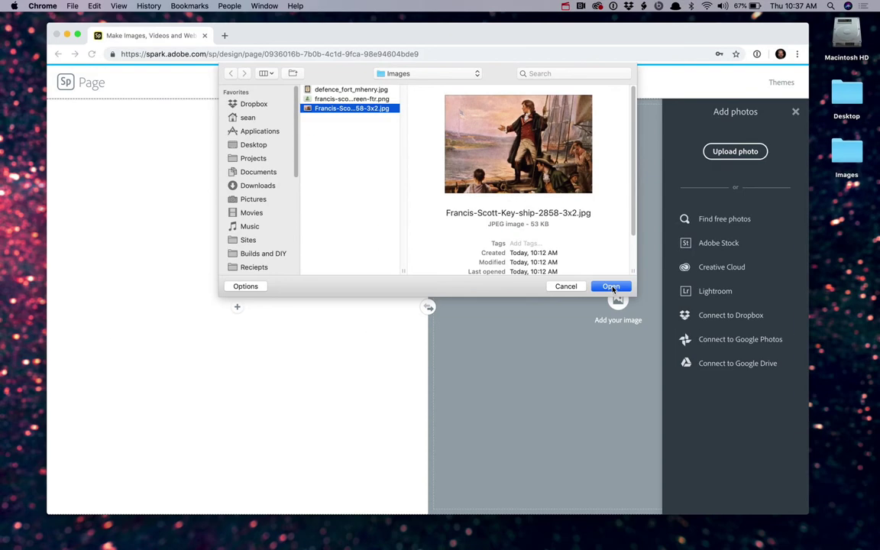
pyautogui.click(612, 287)
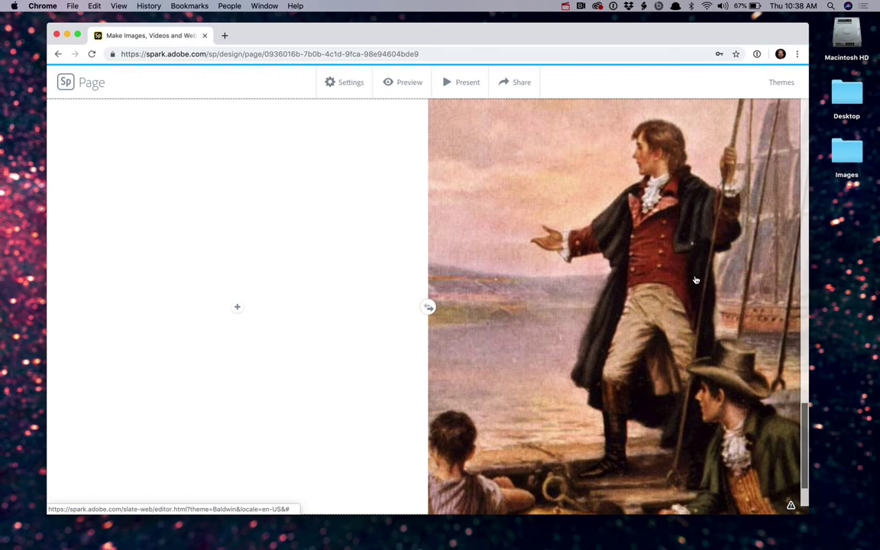
# Add 'Bombardment of Fort McHenry' as an H1 heading in the left half.
pyautogui.click(237, 307)
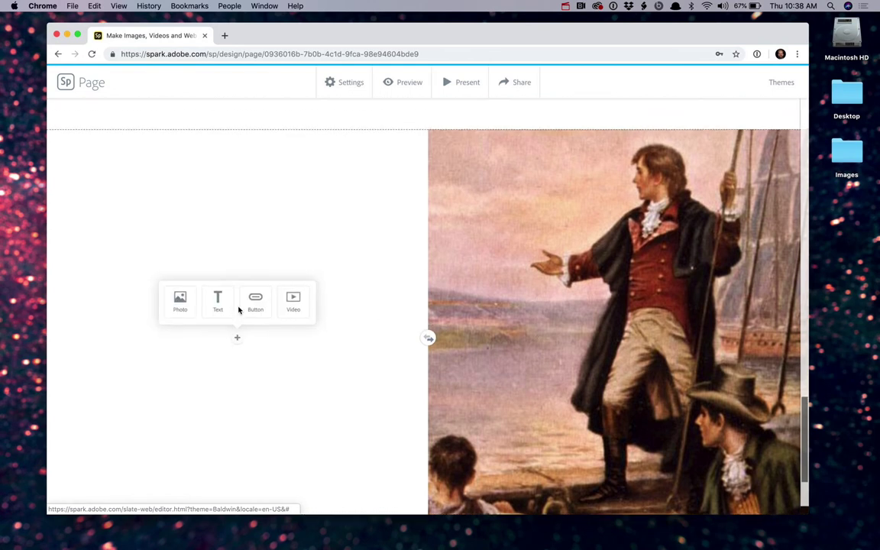
pyautogui.click(218, 302)
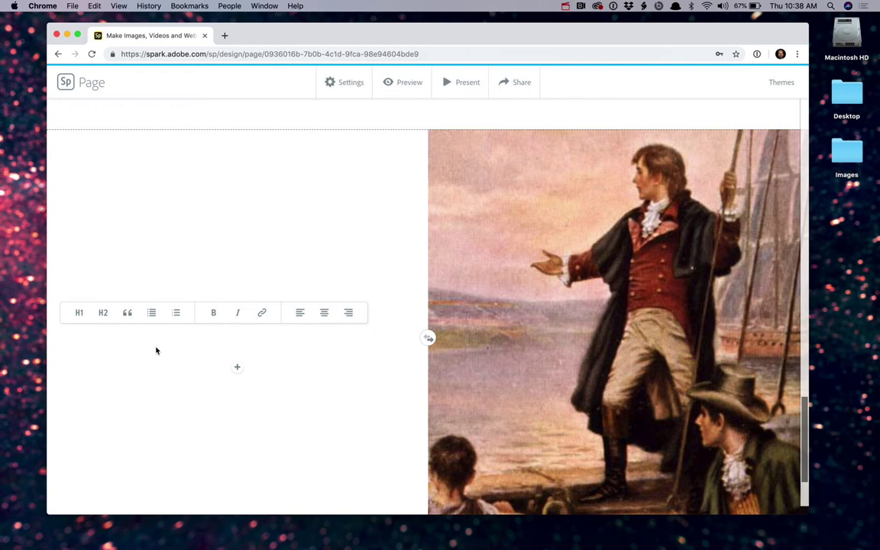
pyautogui.write('The Battle ')
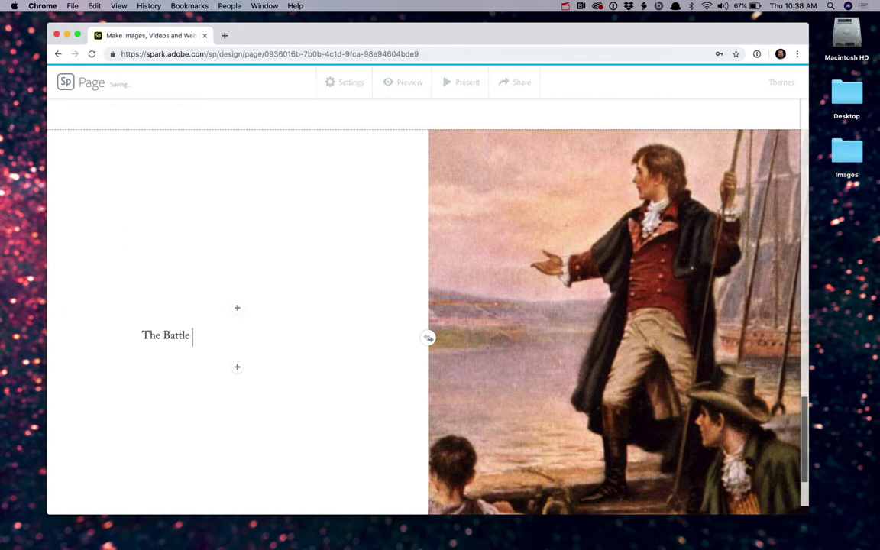
pyautogui.write('of Baltimore')
pyautogui.press('super+a')
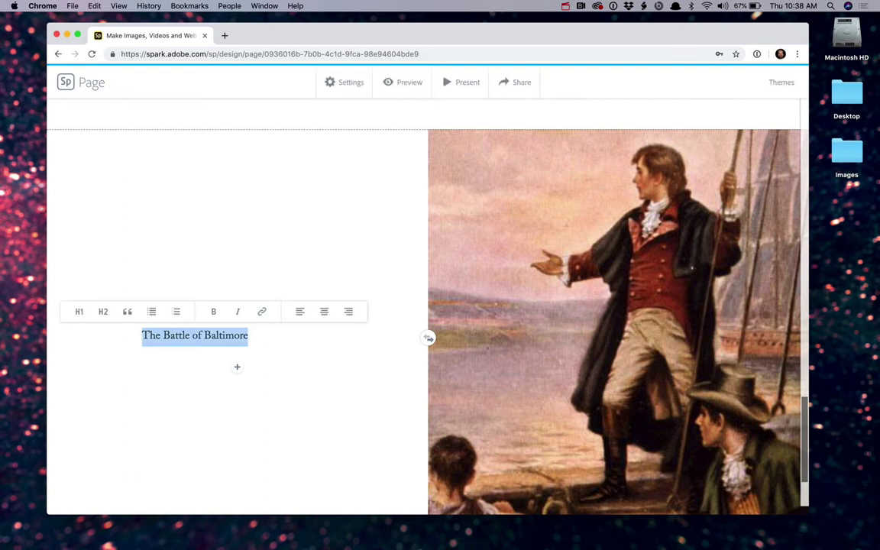
pyautogui.write('Bombard')
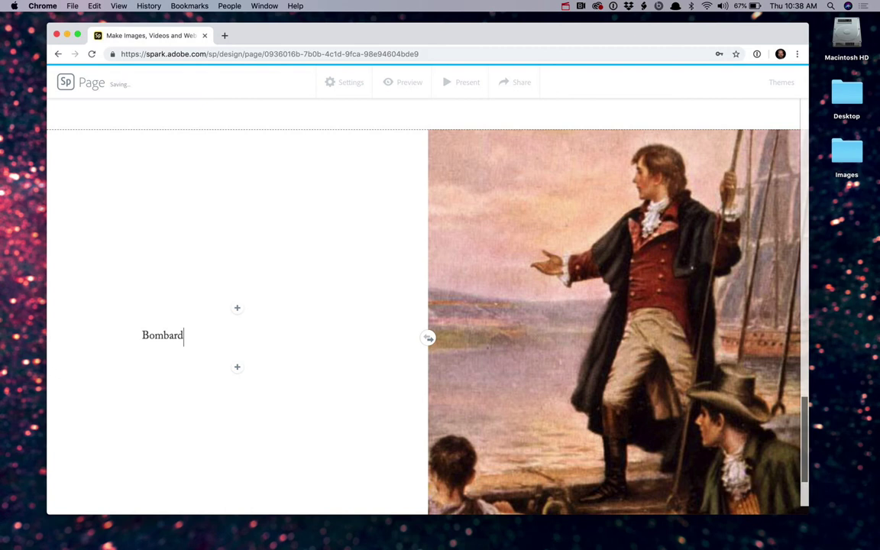
pyautogui.write('ment of Fort McHenry')
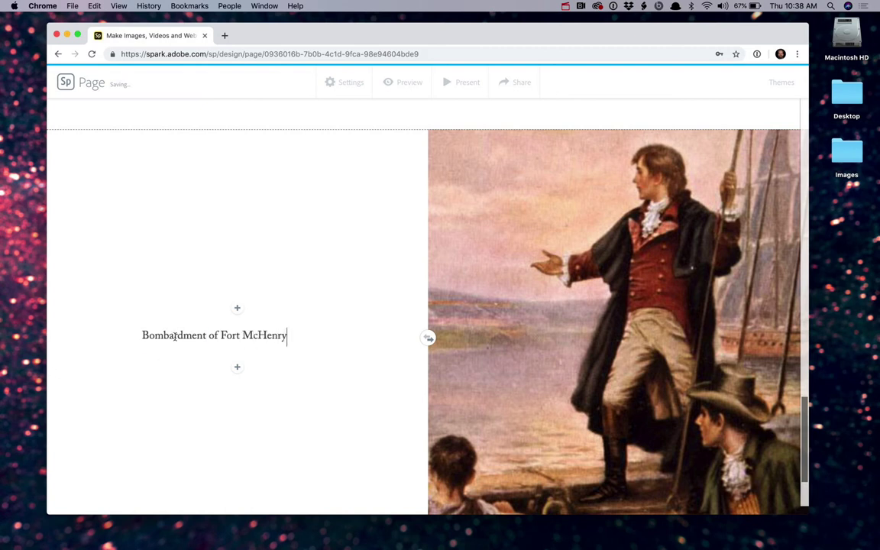
pyautogui.moveTo(140, 336); pyautogui.dragTo(288, 336)
pyautogui.click(80, 311)
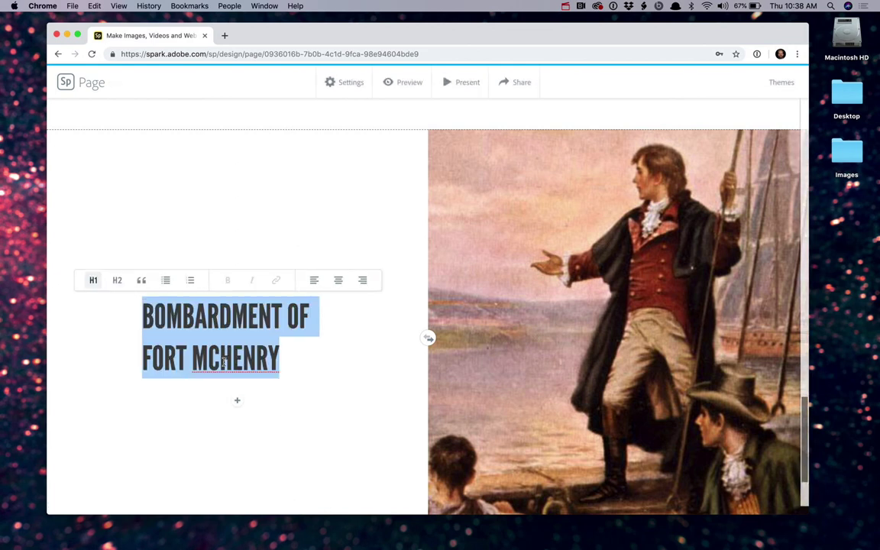
# Add a text line 'Additional text here...' beneath the heading.
pyautogui.click(236, 400)
pyautogui.click(218, 367)
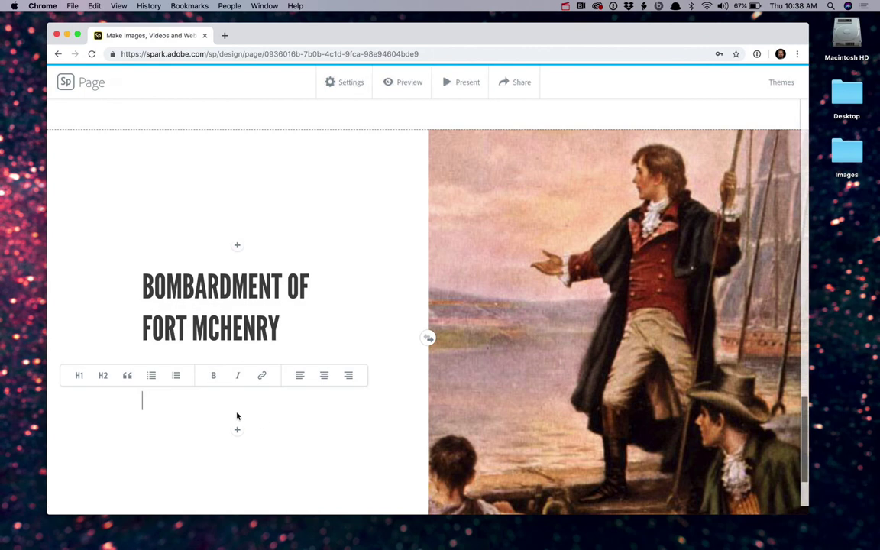
pyautogui.write('Additional te')
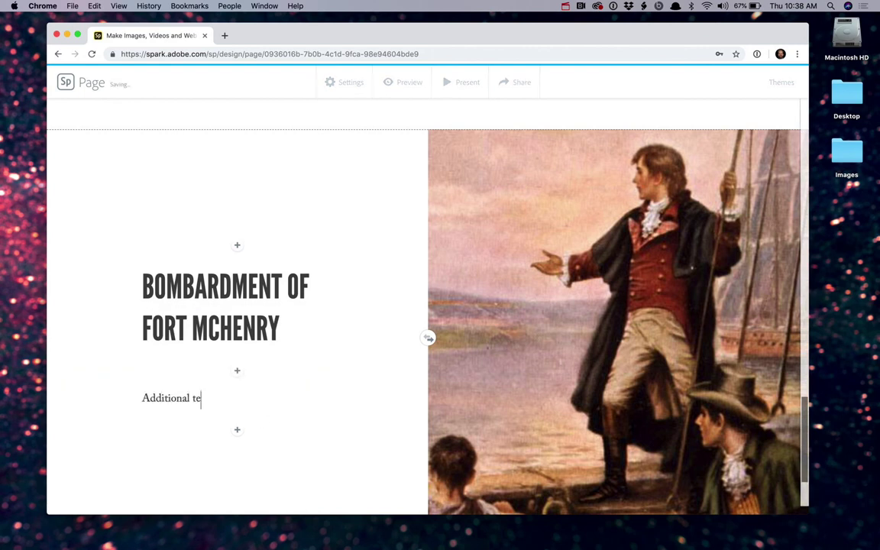
pyautogui.write('xt here...')
# Insert a video block below the Fort McHenry section.
pyautogui.scroll(-1, 310, 464)
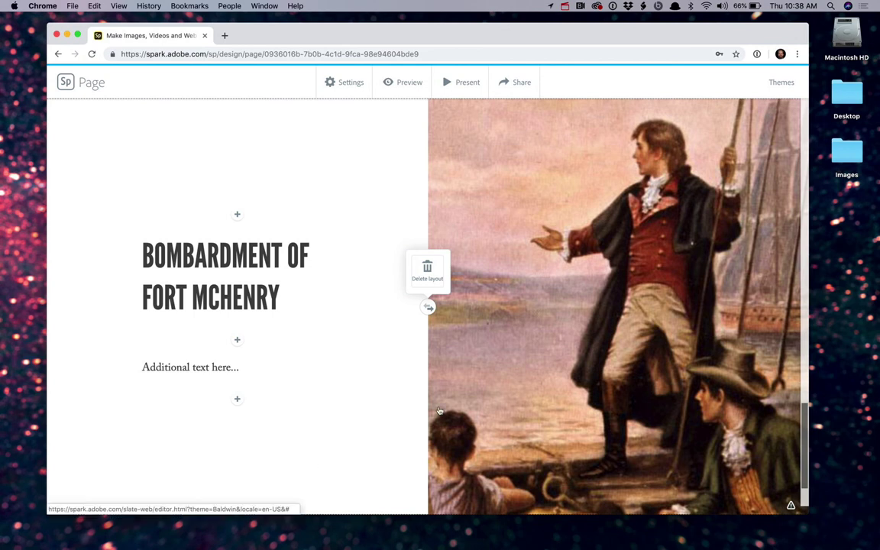
pyautogui.scroll(-2, 344, 454)
pyautogui.click(428, 430)
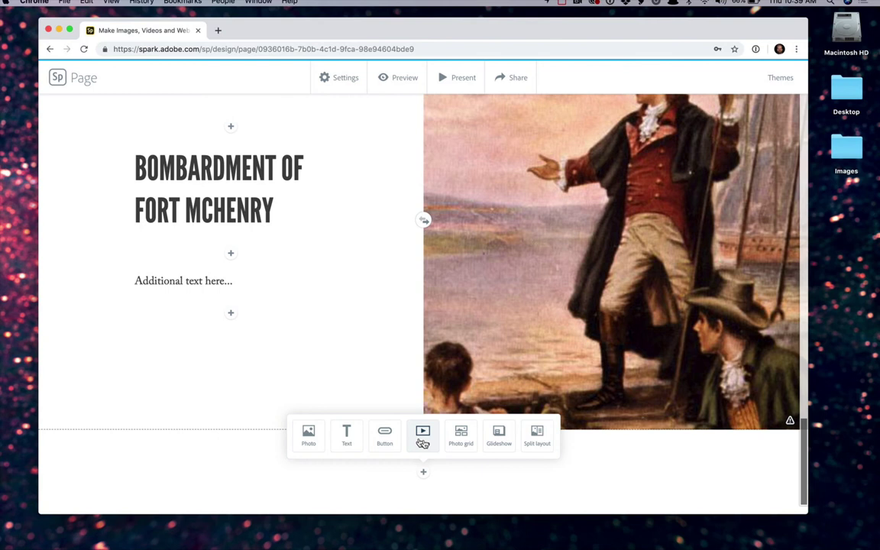
pyautogui.click(414, 396)
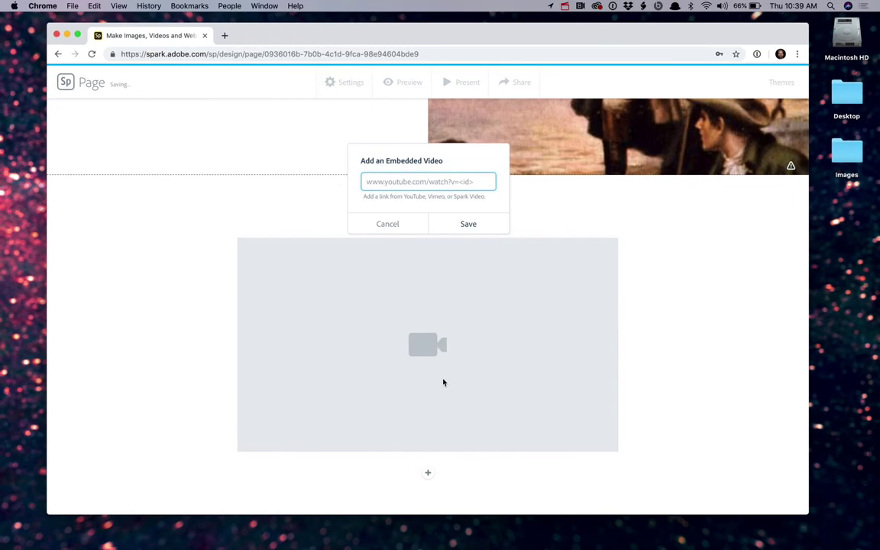
# Copy the YouTube video link from the TextEdit notes and return to the browser.
pyautogui.press('super+Tab')
pyautogui.press('super+Tab')
pyautogui.press('super+Tab')
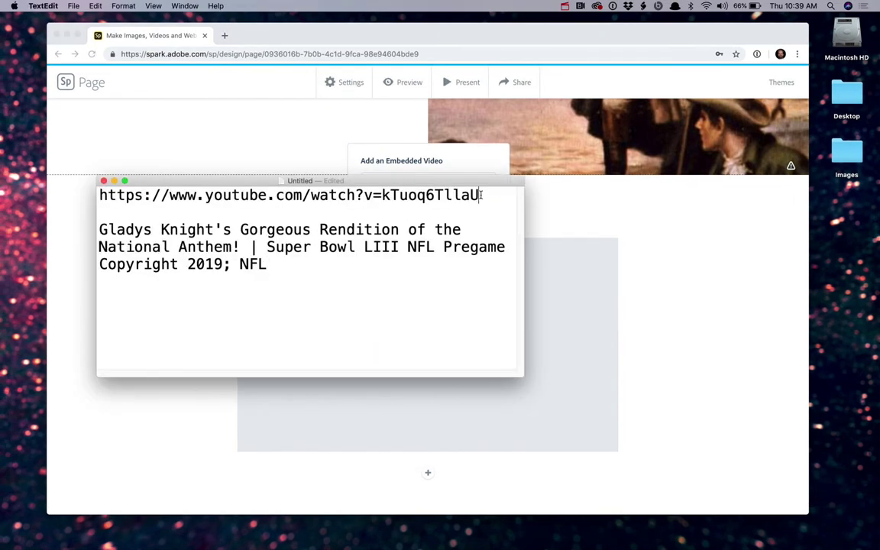
pyautogui.moveTo(479, 195); pyautogui.dragTo(99, 193)
pyautogui.press('super+c')
pyautogui.press('super+Tab')
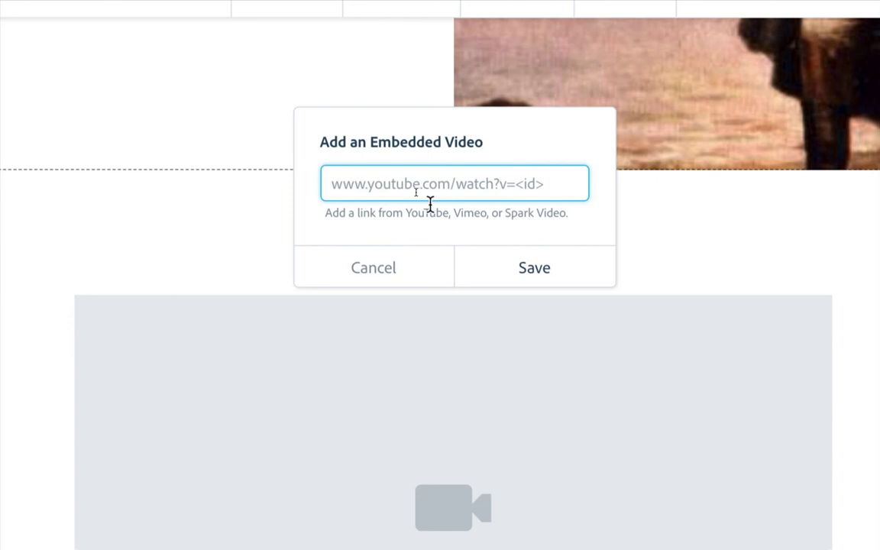
# Embed the copied YouTube national anthem link in the video block and save.
pyautogui.press('super+v')
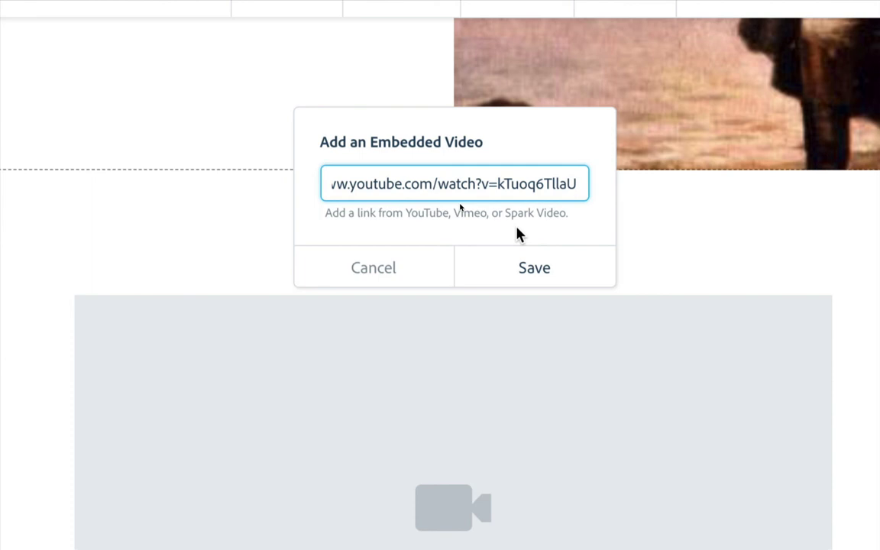
pyautogui.click(533, 267)
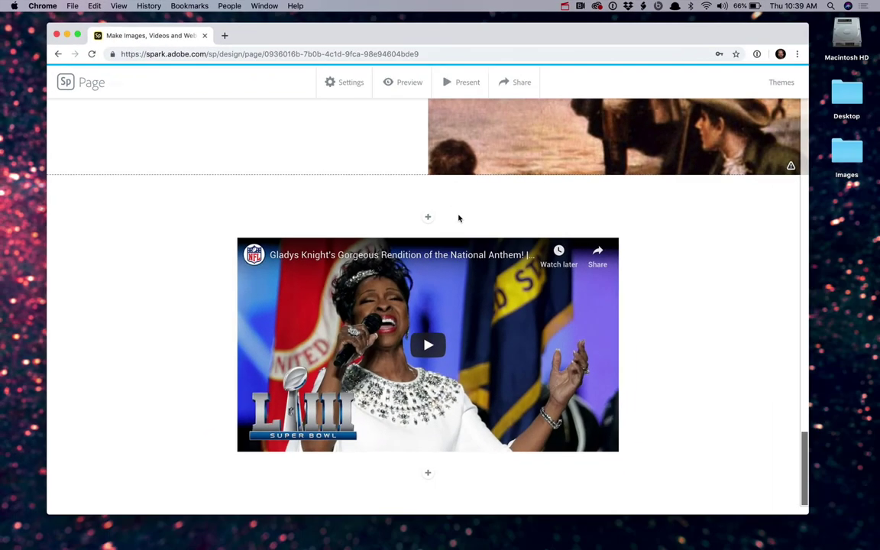
# Copy the video title and copyright lines from the TextEdit notes into a new text block below the video.
pyautogui.press('super+Tab')
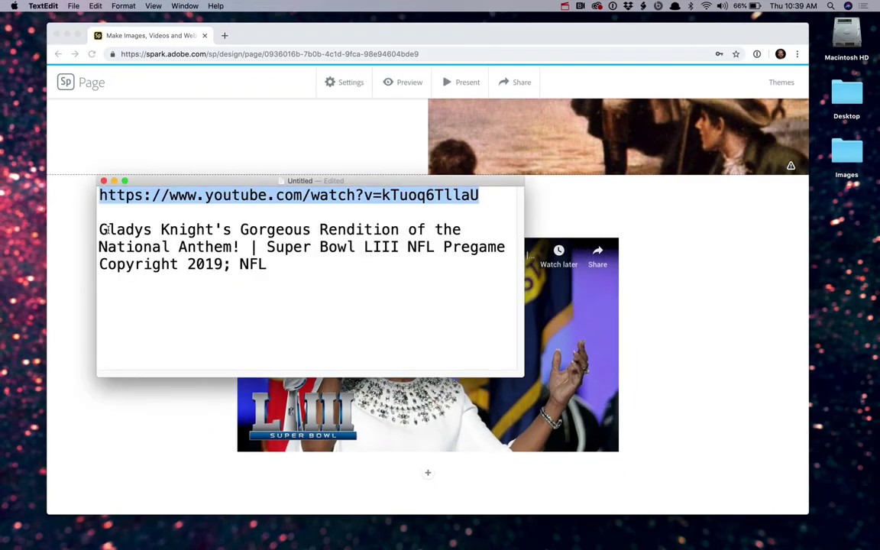
pyautogui.moveTo(100, 229); pyautogui.dragTo(281, 269)
pyautogui.press('super+c')
pyautogui.press('super+Tab')
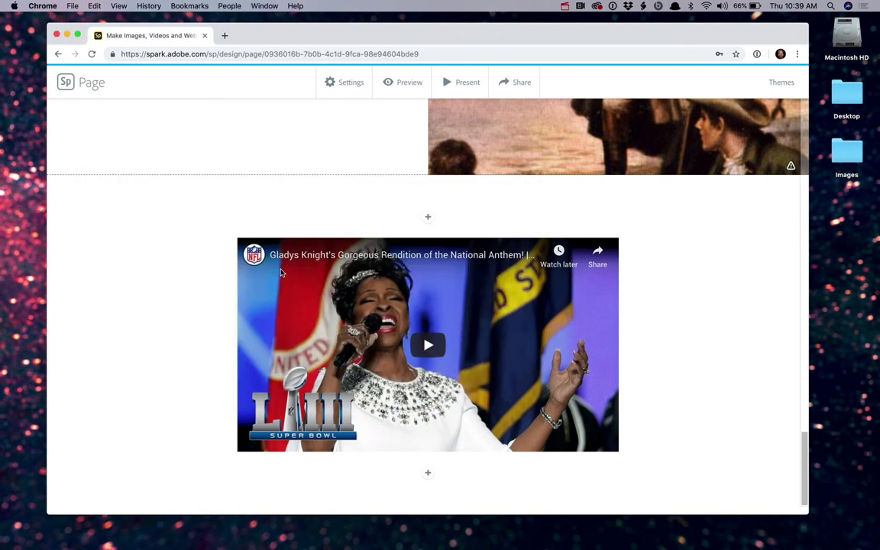
pyautogui.click(428, 474)
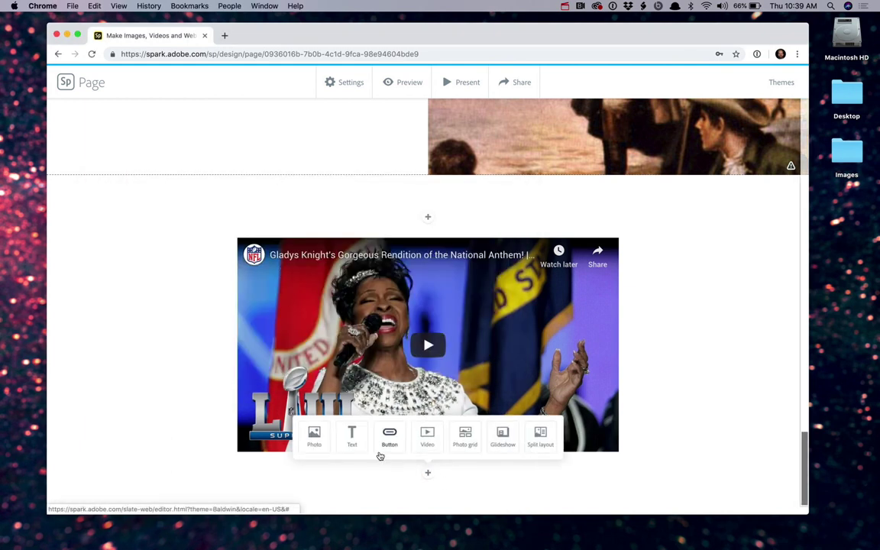
pyautogui.click(352, 436)
pyautogui.press('super+v')
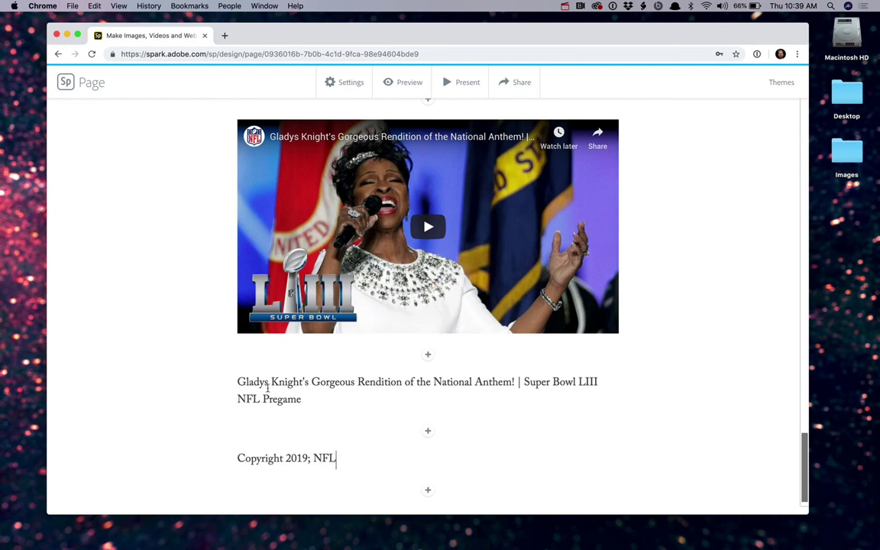
# Move the copyright line onto the end of the caption after 'NFL Pregame.'.
pyautogui.moveTo(337, 458); pyautogui.dragTo(227, 459)
pyautogui.press('super+c')
pyautogui.press('BackSpace')
pyautogui.press('BackSpace')
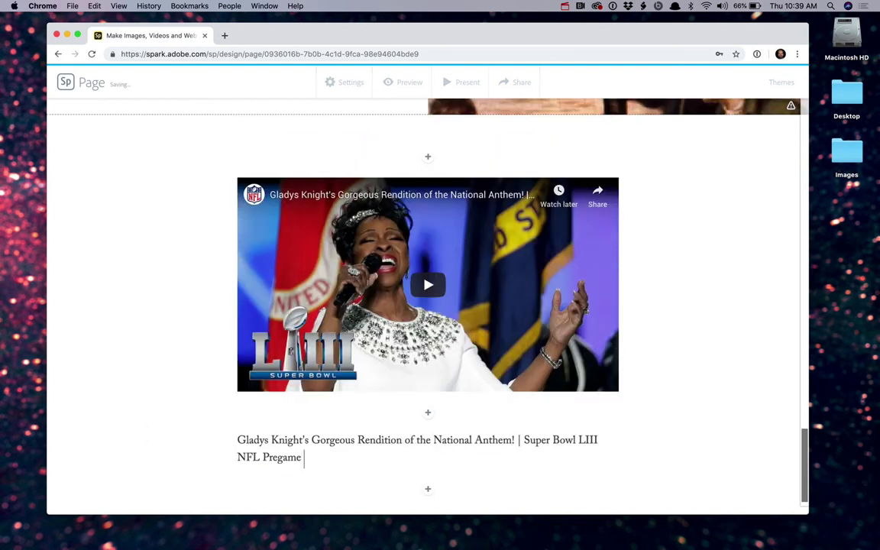
pyautogui.write('.')
pyautogui.press('super+v')
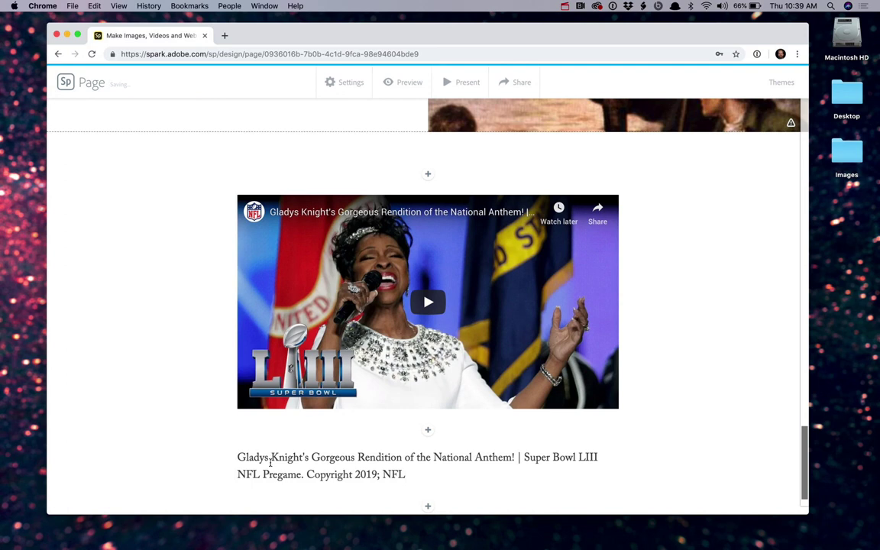
# Restyle the whole caption as a grey italic quote block.
pyautogui.keyDown('shift'); pyautogui.click(238, 457); pyautogui.keyUp('shift')
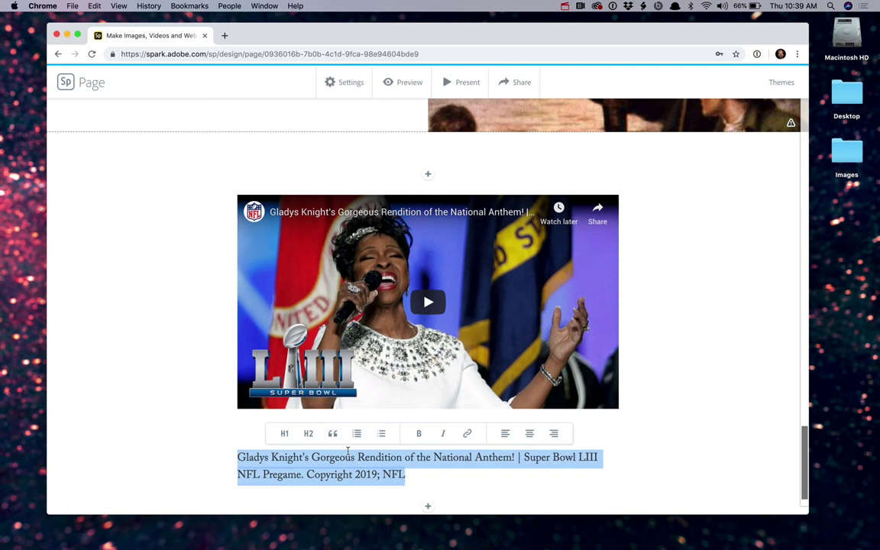
pyautogui.click(332, 434)
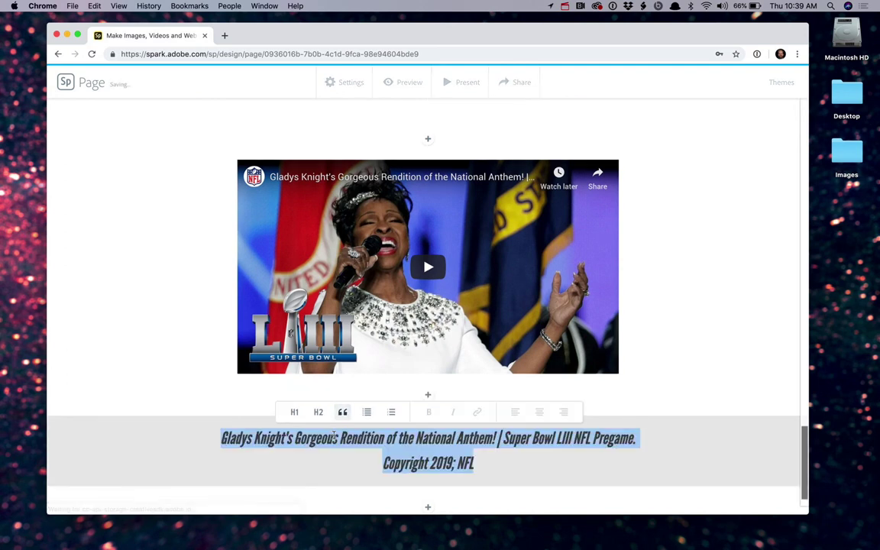
pyautogui.click(664, 402)
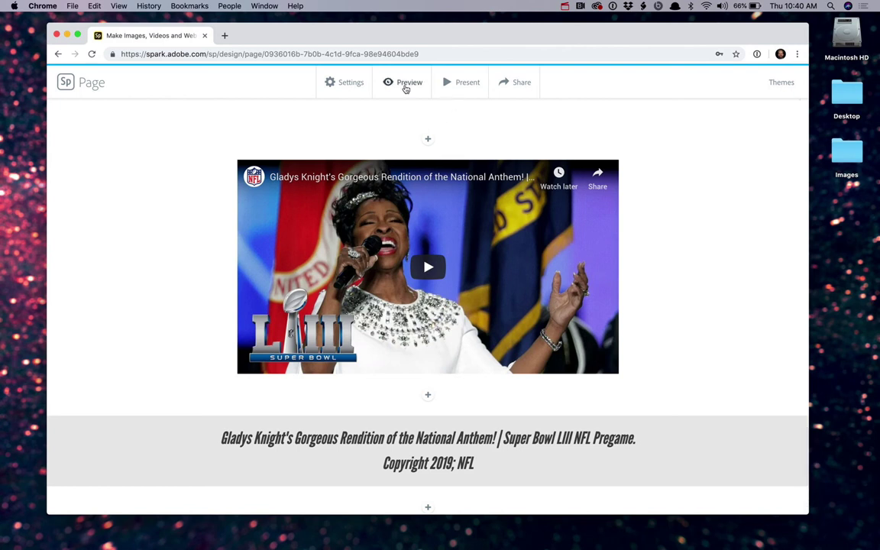
pyautogui.click(406, 84)
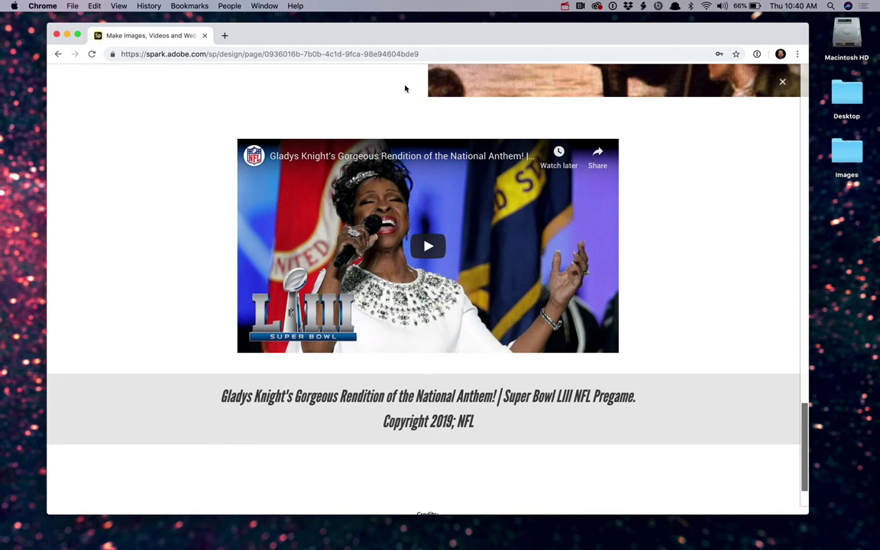
pyautogui.scroll(15, 650, 169)
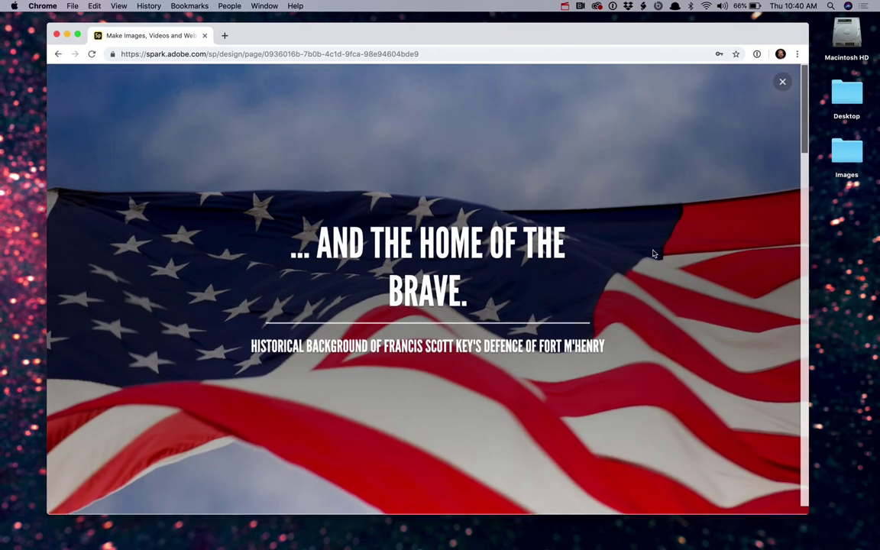
pyautogui.scroll(-3, 655, 252)
pyautogui.scroll(-8, 653, 254)
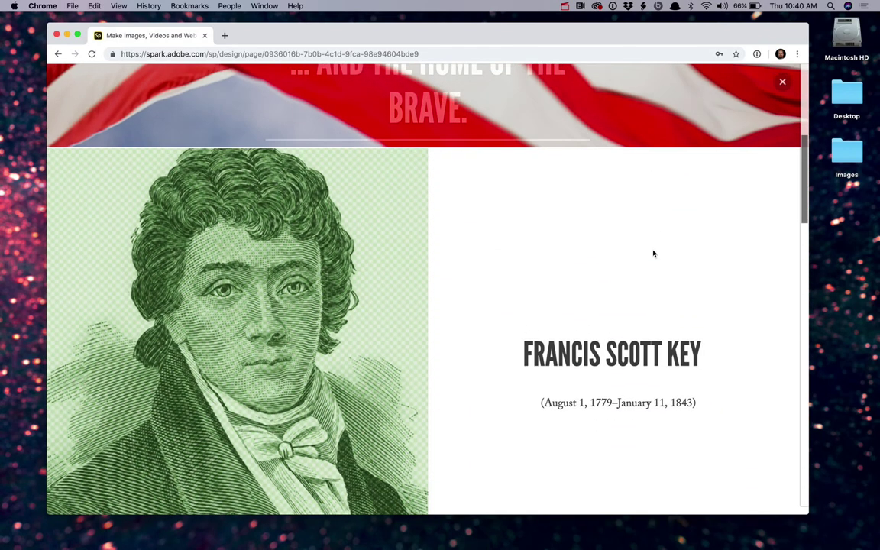
pyautogui.scroll(-10, 673, 227)
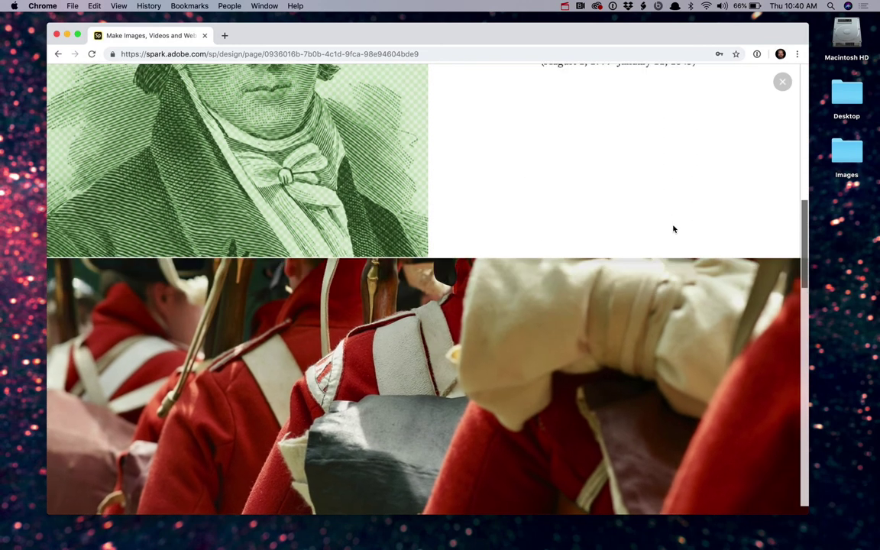
pyautogui.scroll(-10, 673, 228)
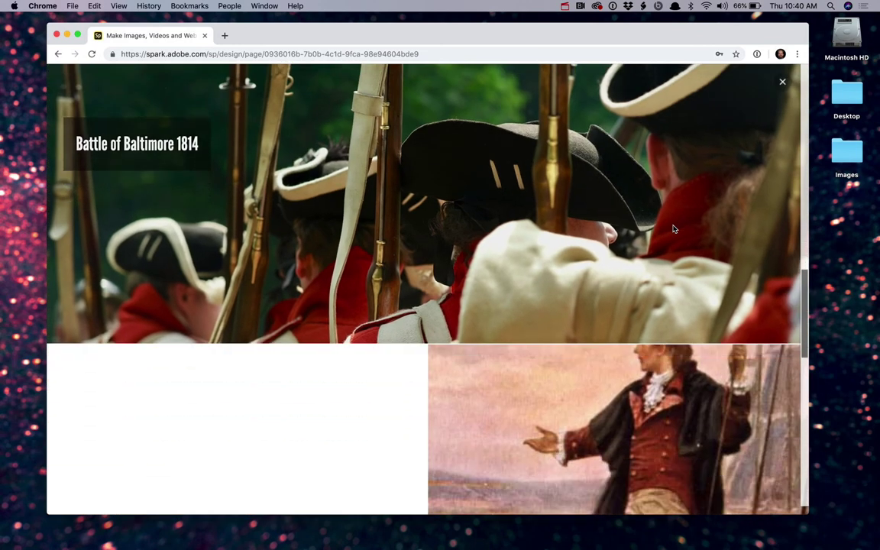
pyautogui.scroll(-10, 673, 227)
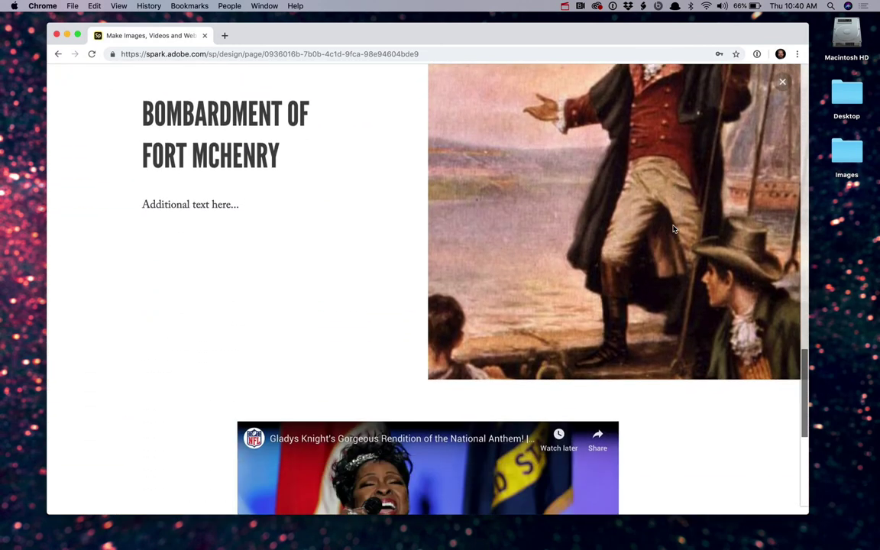
pyautogui.scroll(-3, 673, 227)
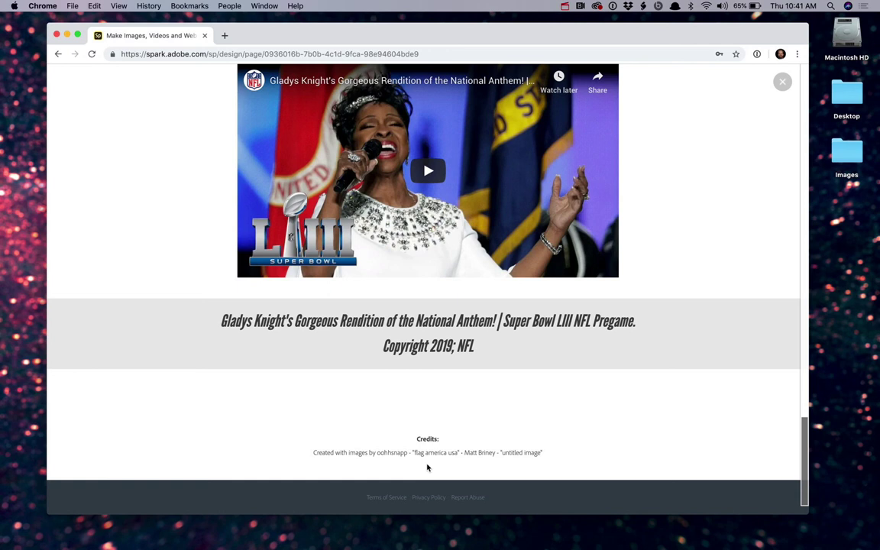
pyautogui.click(784, 82)
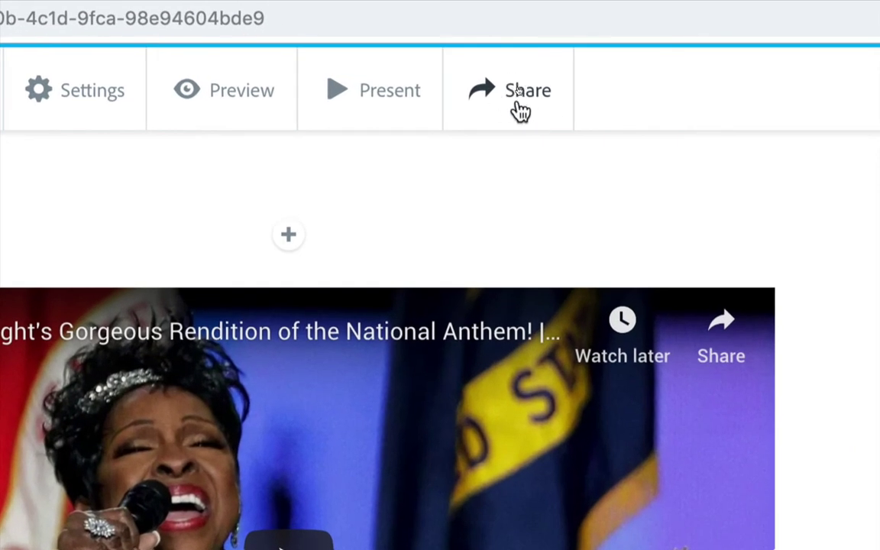
# Start publishing the page with a shareable link under the Education category.
pyautogui.click(520, 109)
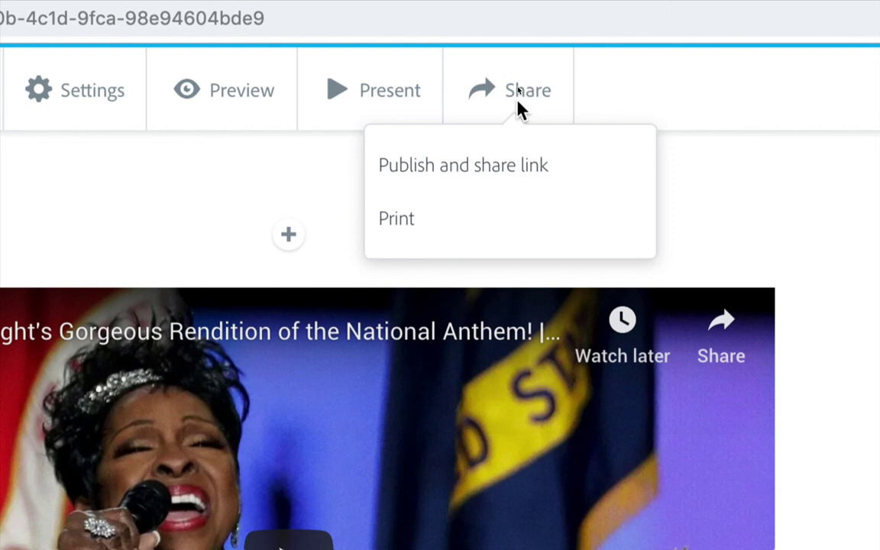
pyautogui.click(489, 175)
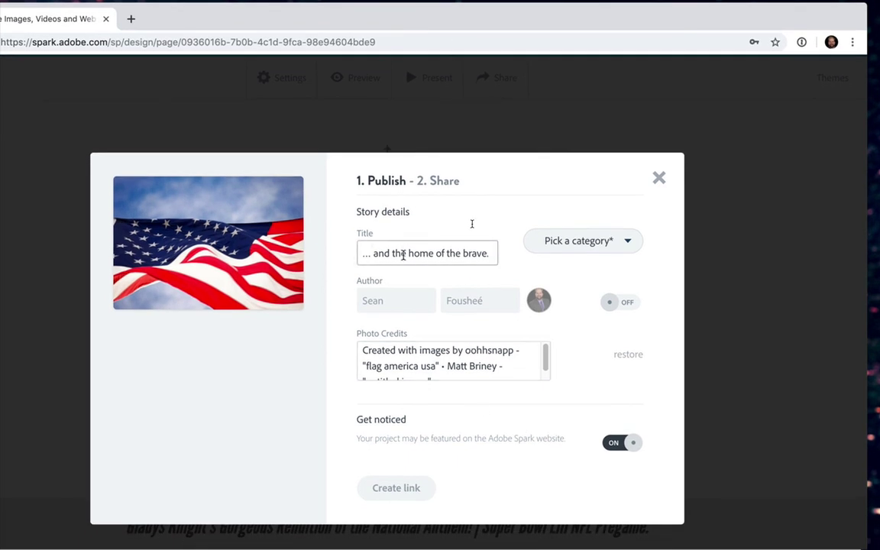
pyautogui.click(628, 241)
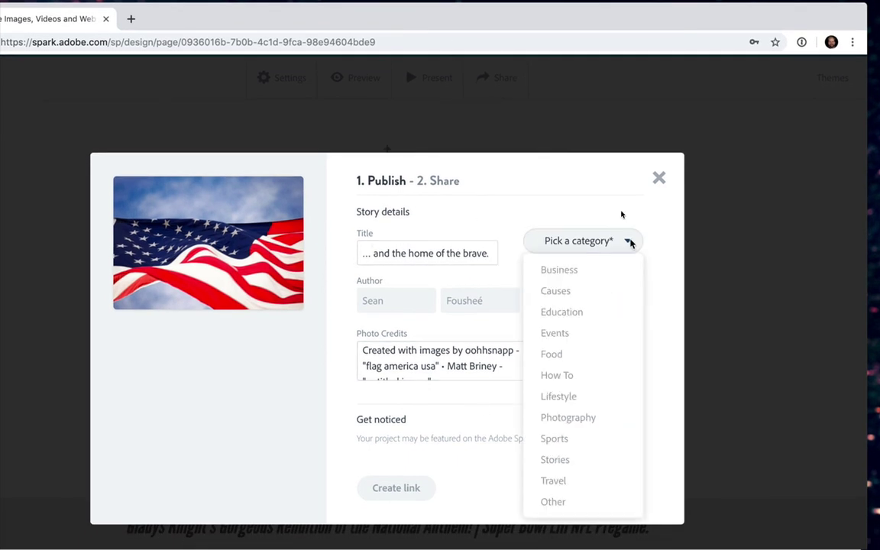
pyautogui.click(581, 313)
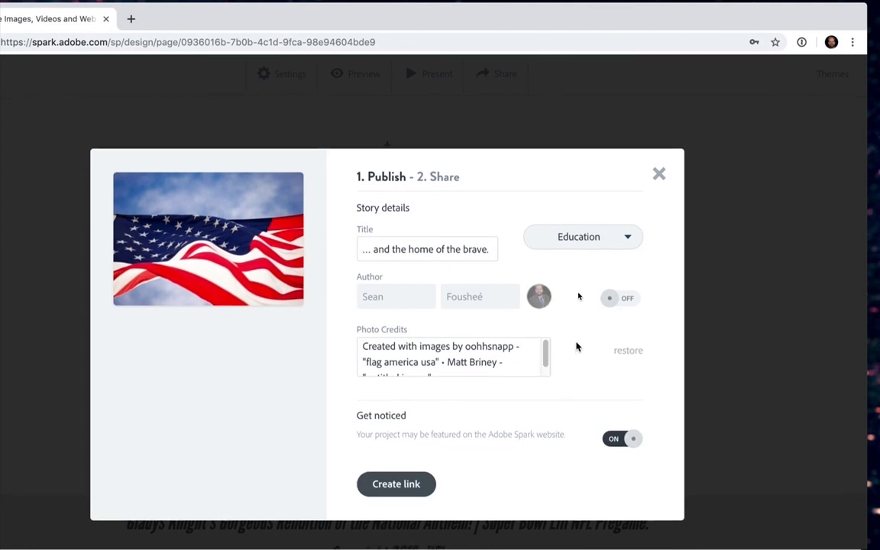
# Switch Get noticed off and create the page's shareable link.
pyautogui.moveTo(361, 350); pyautogui.dragTo(441, 376)
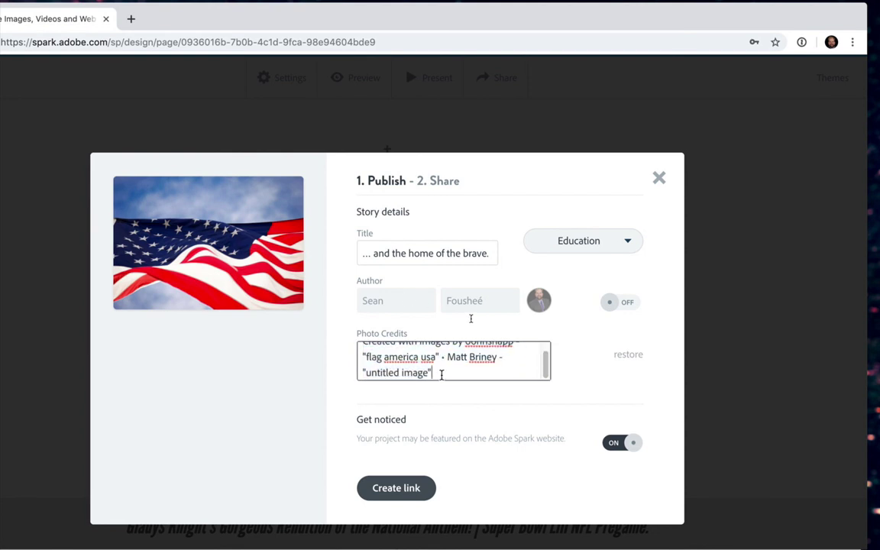
pyautogui.click(449, 374)
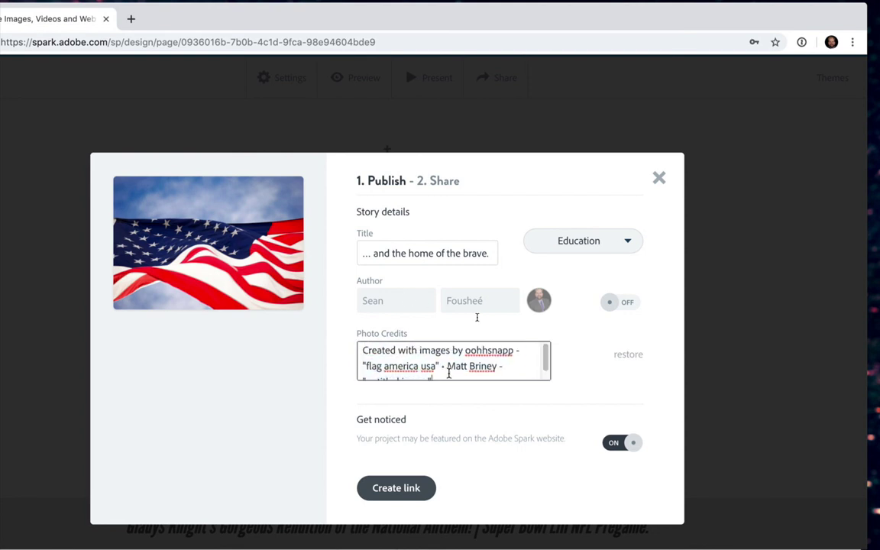
pyautogui.click(617, 449)
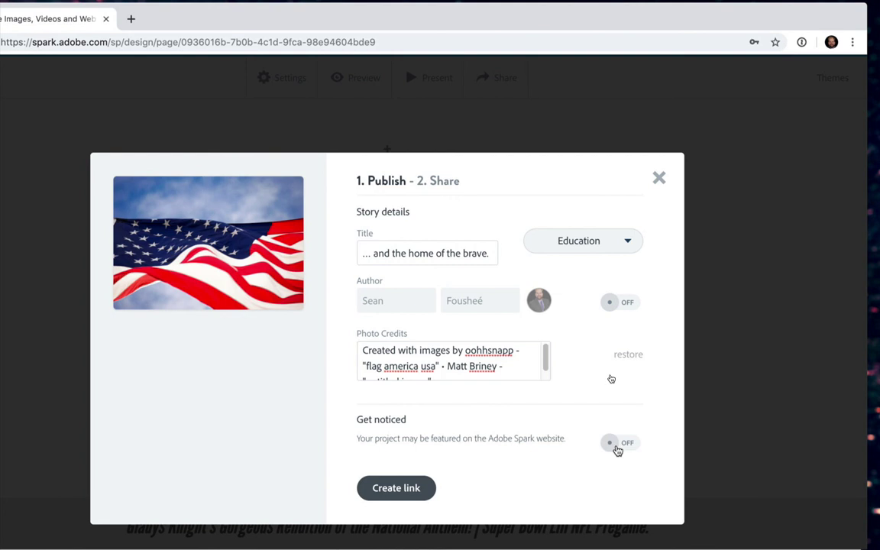
pyautogui.click(402, 489)
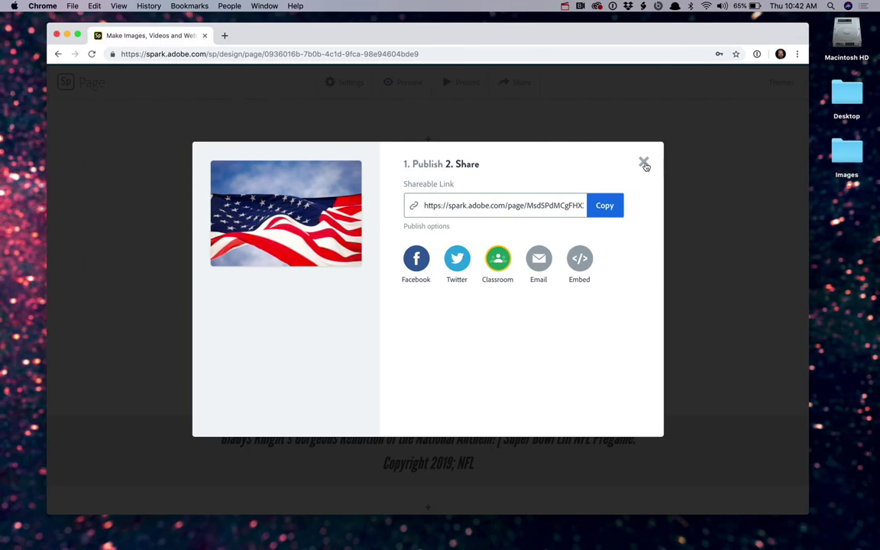
# Close the Share dialog and return to the Projects dashboard to find the '... and the home of the brave.' page.
pyautogui.click(644, 164)
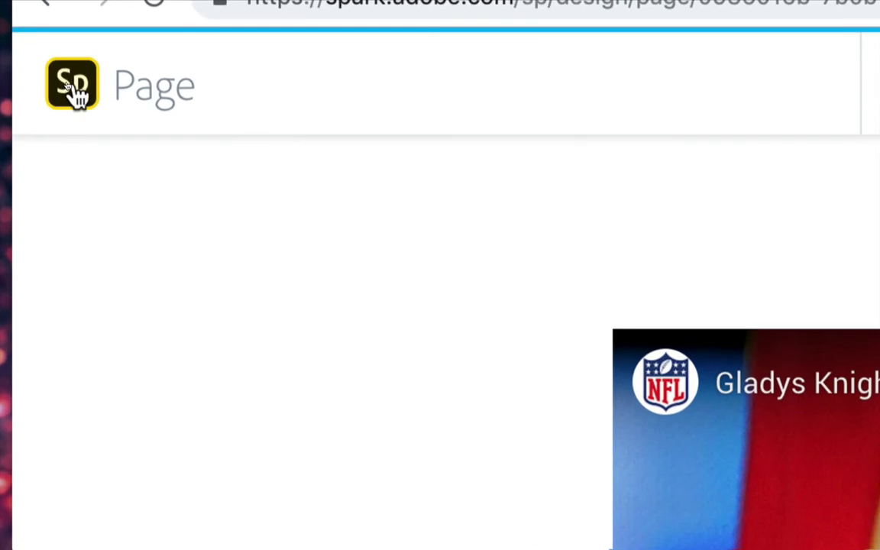
pyautogui.click(74, 90)
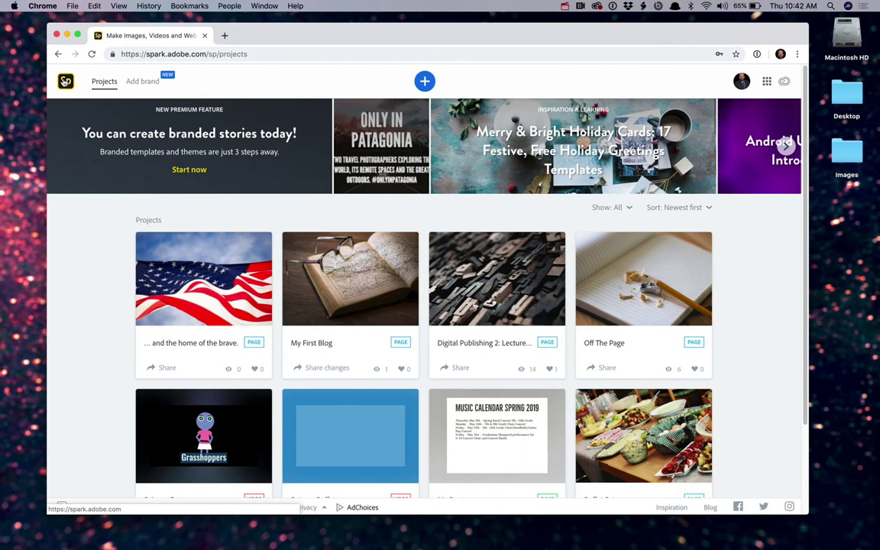
pyautogui.scroll(-3, 96, 261)
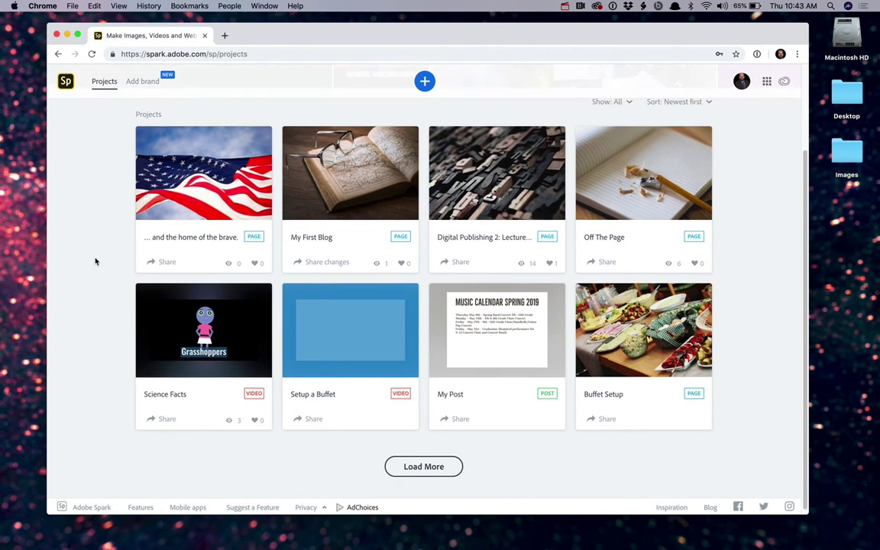